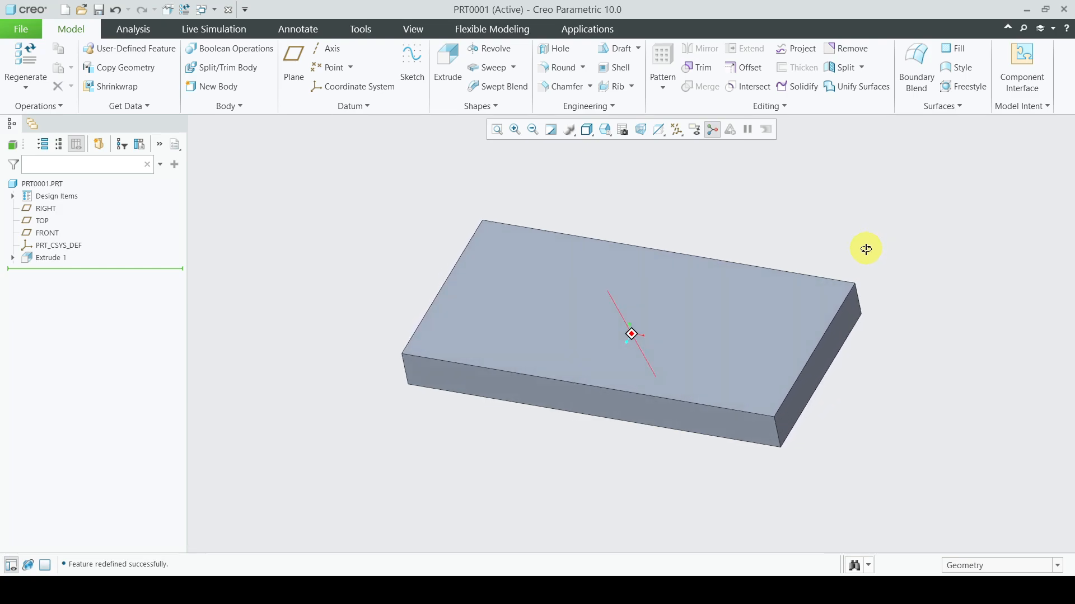
- Display the dimensions of the plate's extrusion to check its length, width and thickness
mouse_move(866, 249)
middle_down()
mouse_move(870, 235)
mouse_move(844, 237)
middle_up()
mouse_move(787, 355)
middle_down()
mouse_move(792, 305)
mouse_move(792, 367)
middle_up()
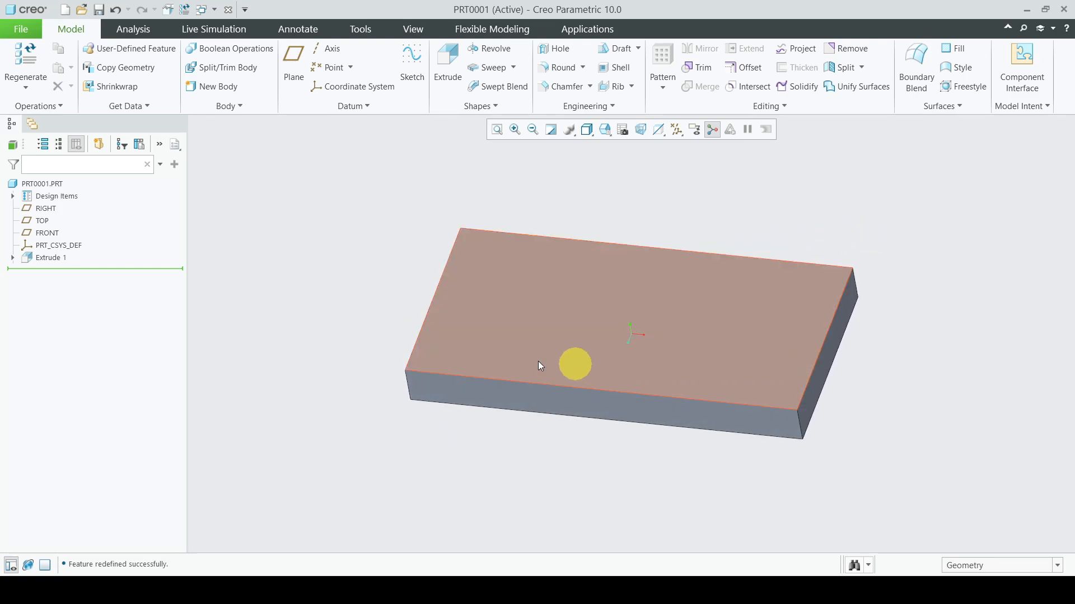
click(51, 261)
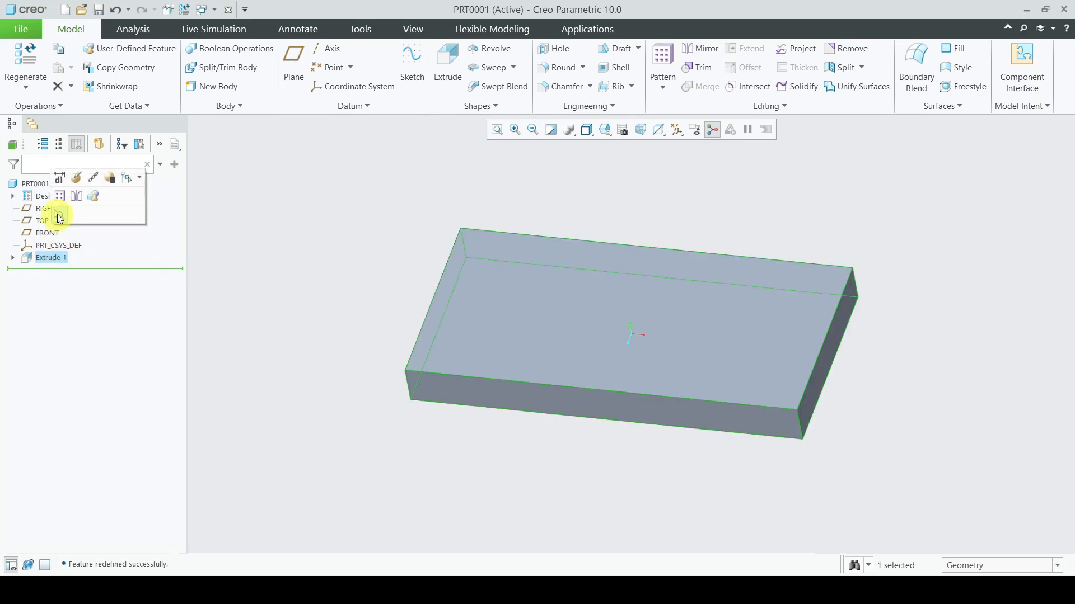
click(59, 174)
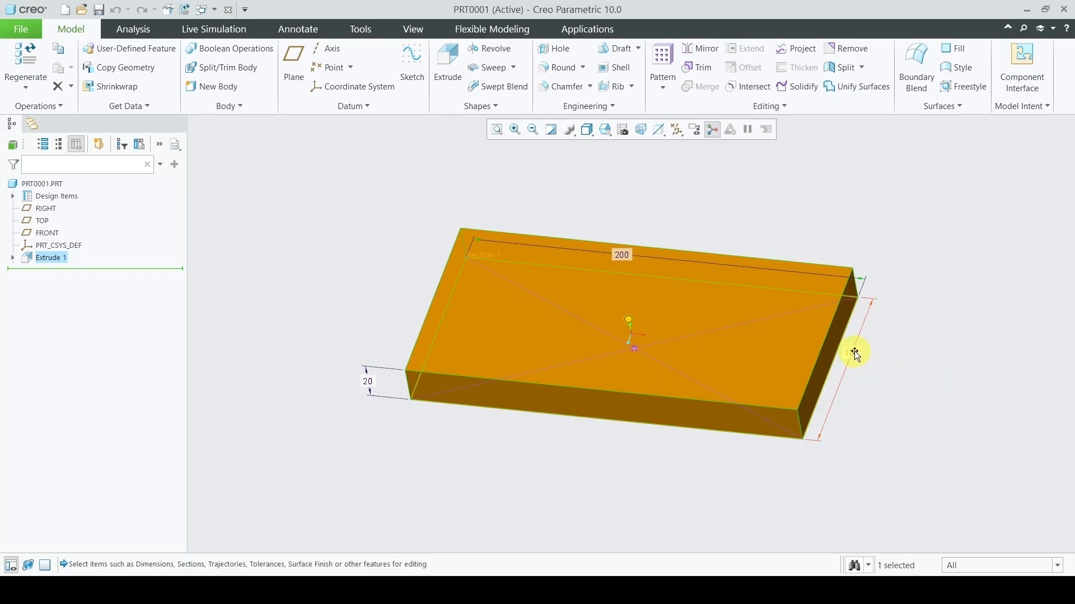
click(933, 363)
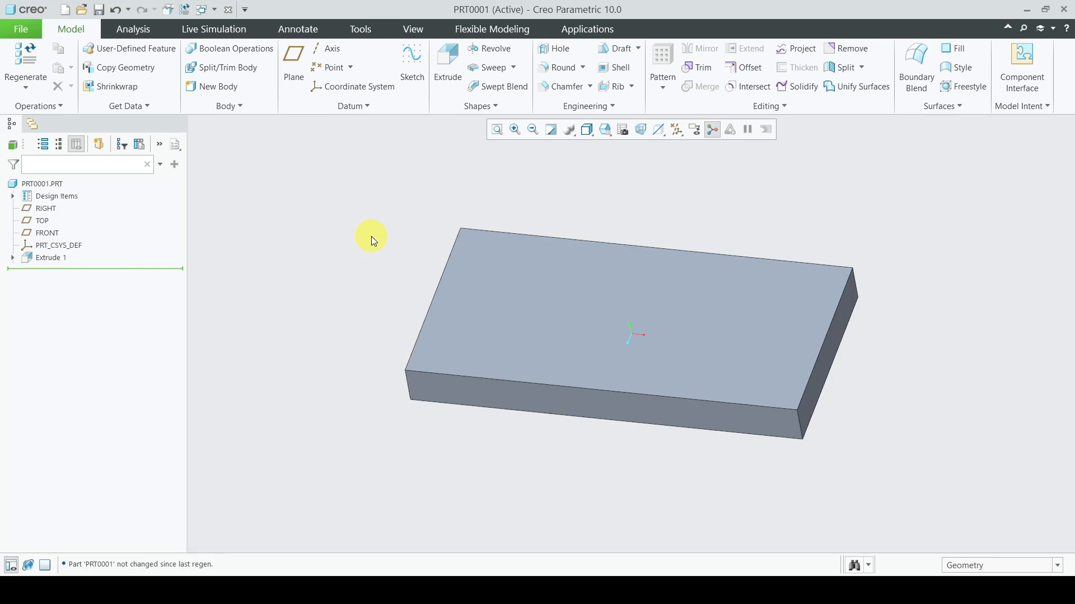
- Start a sketch on the plate's large upper face with the RIGHT plane as reference and orient the view to the sketch plane
click(420, 66)
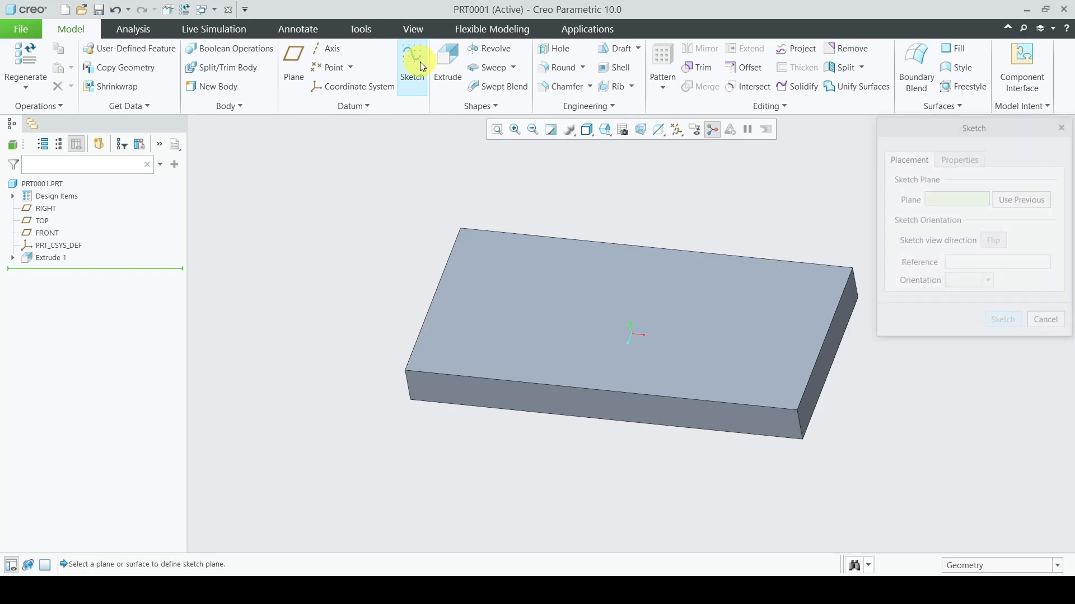
click(553, 343)
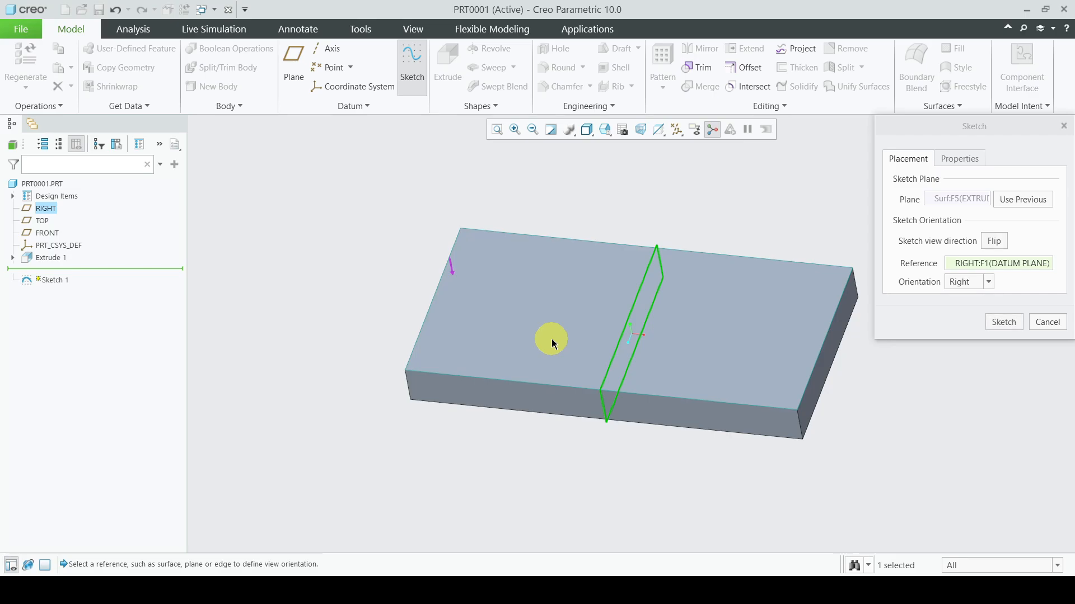
click(1006, 322)
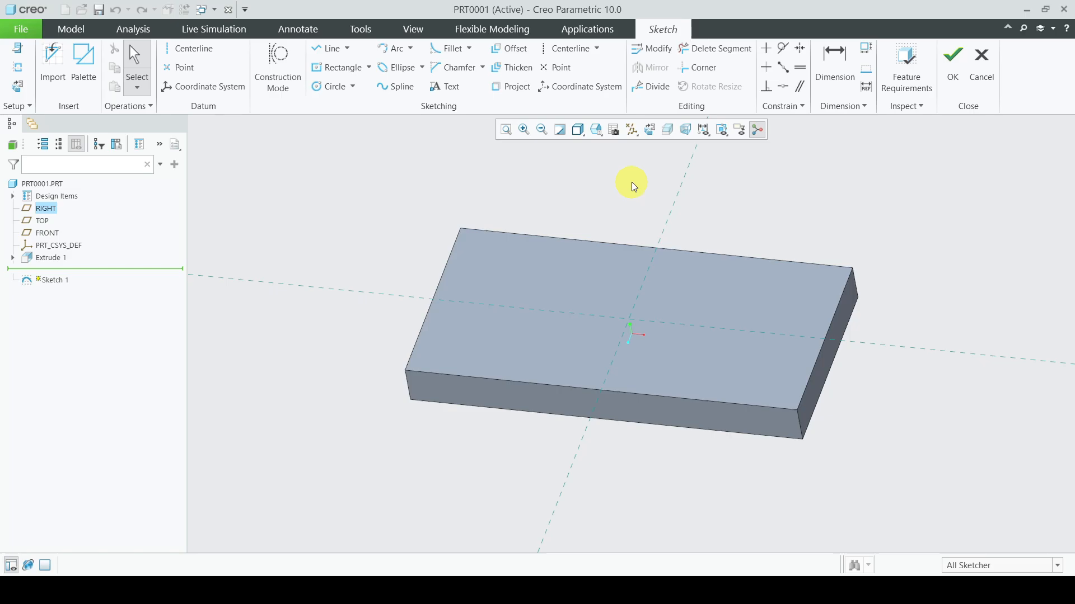
click(649, 130)
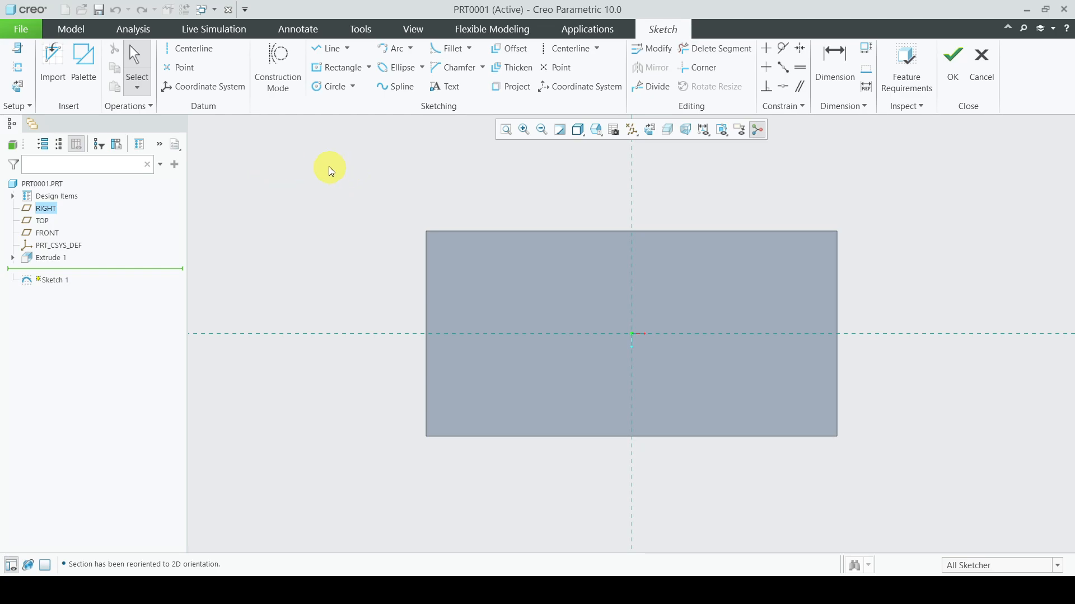
- Draw a construction center rectangle about 166 by 66 centred on the sketch origin, and turn construction mode off
click(281, 74)
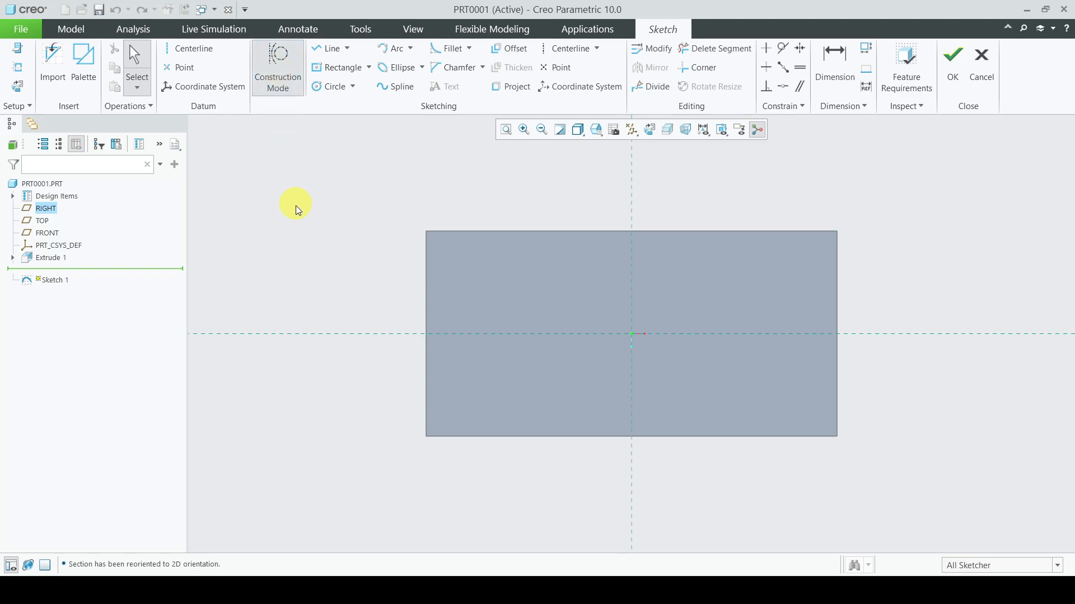
click(342, 70)
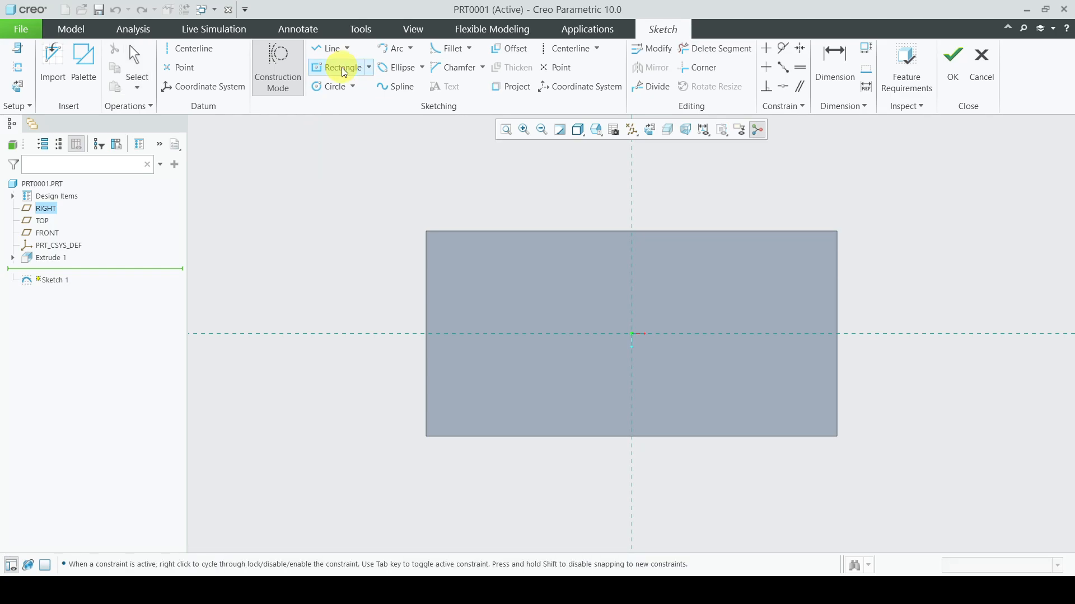
click(629, 333)
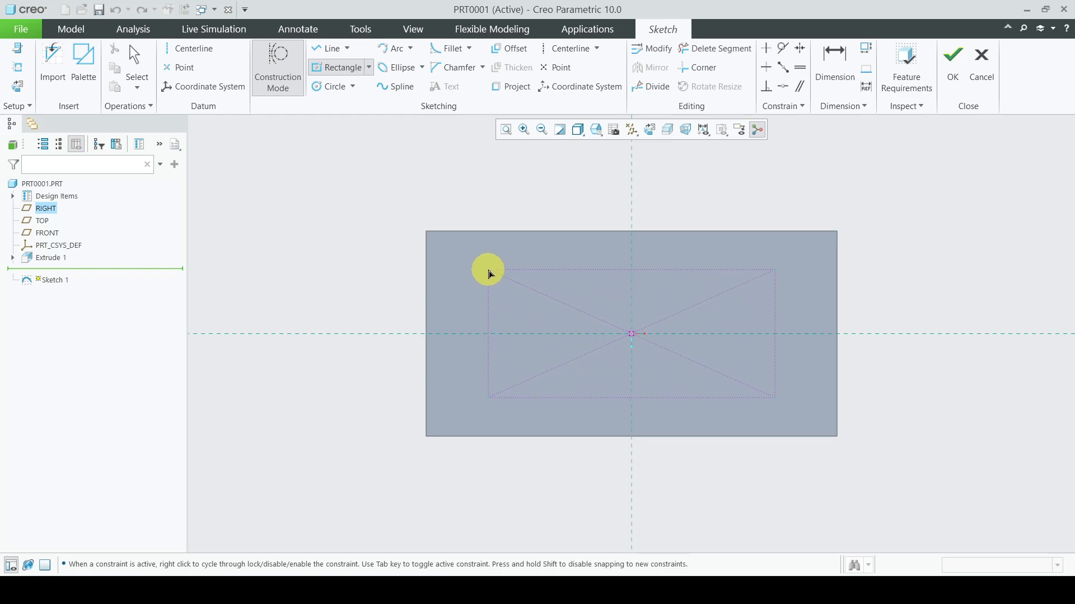
click(462, 266)
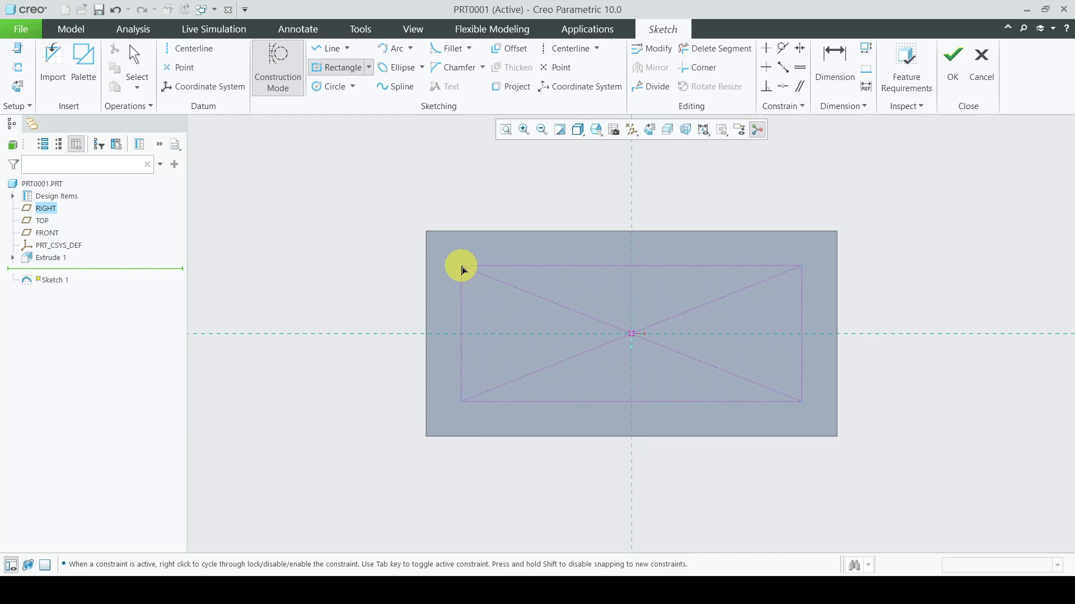
click(144, 58)
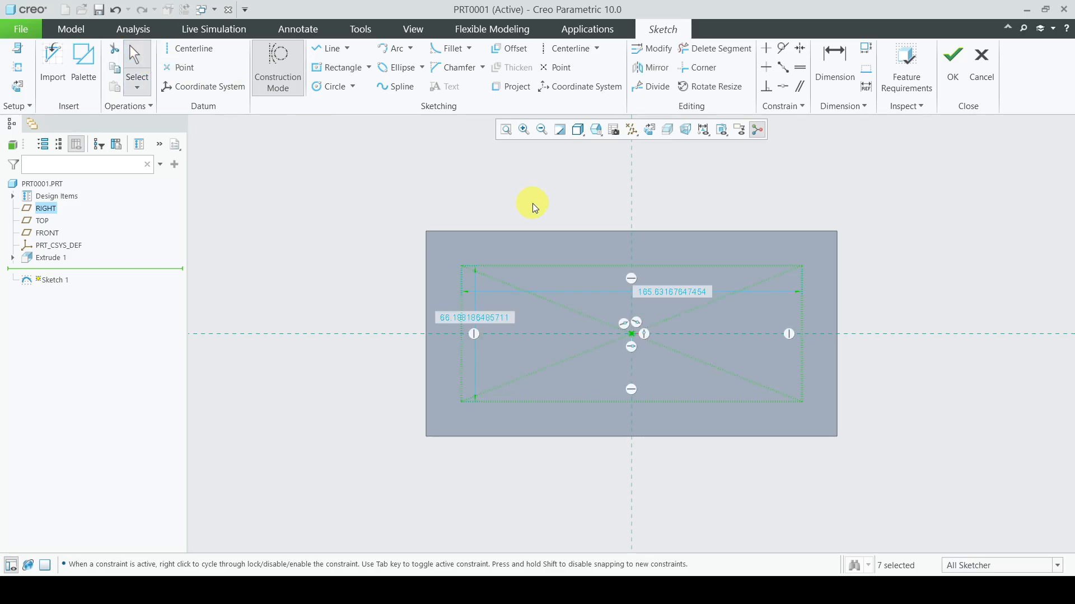
click(267, 65)
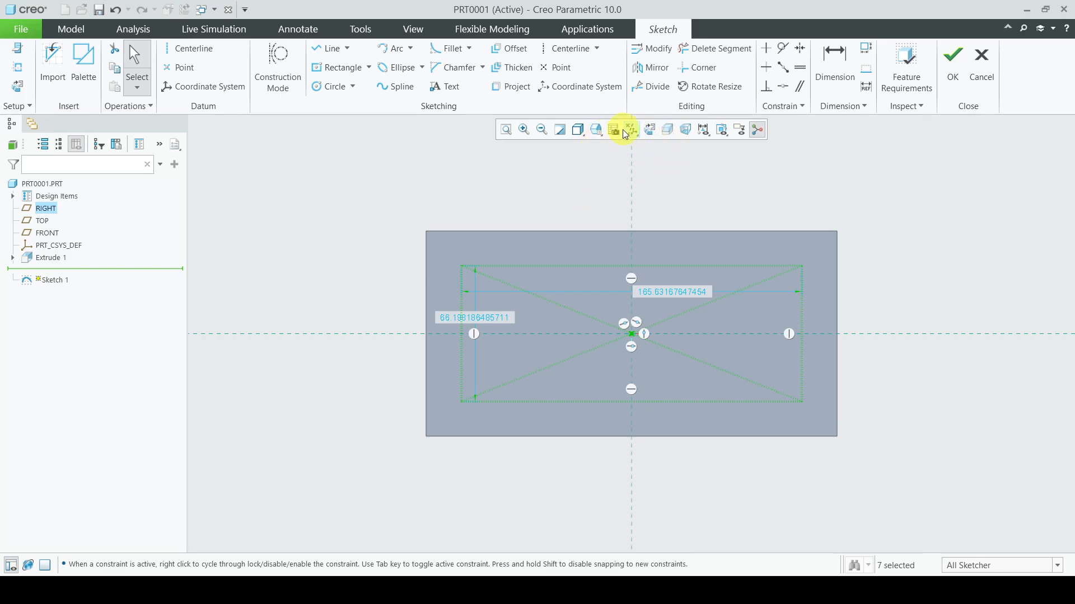
- Switch the display to Hidden Line and dimension the construction rectangle's left side 10 from the plate's left edge
click(579, 131)
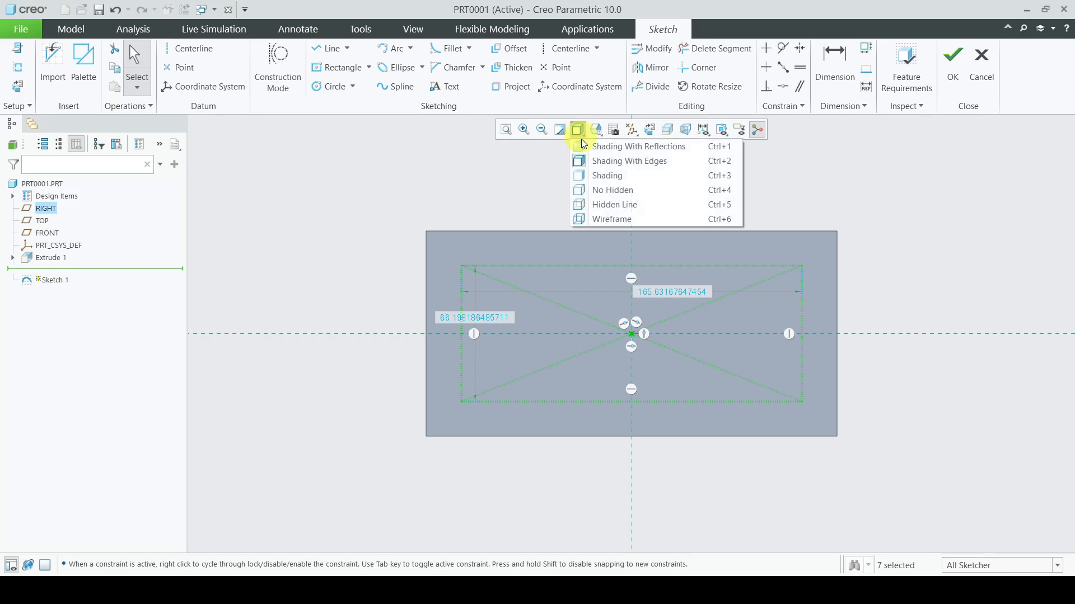
click(600, 206)
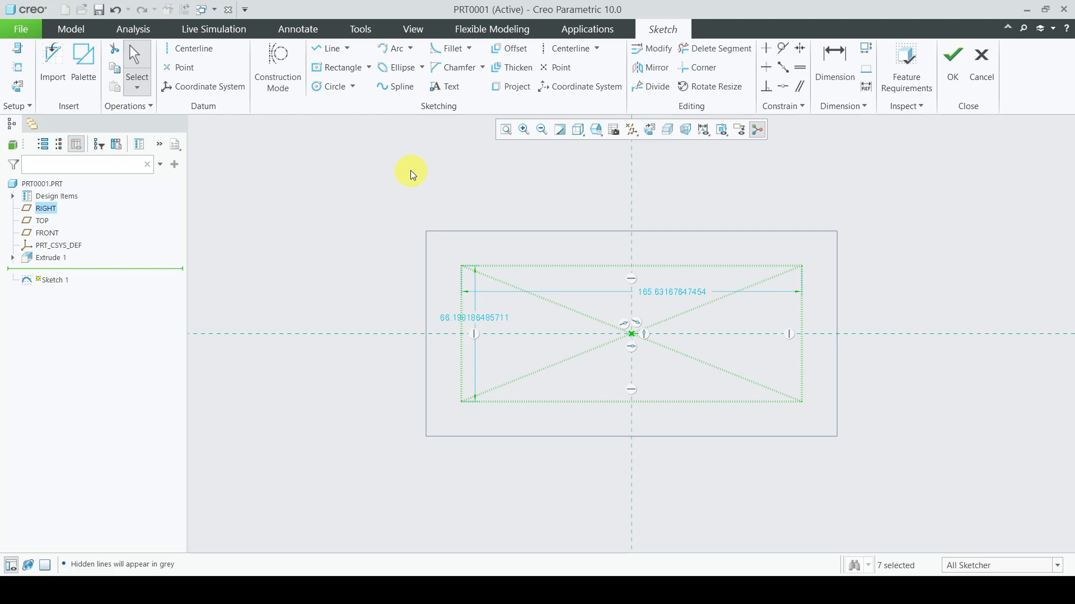
click(831, 77)
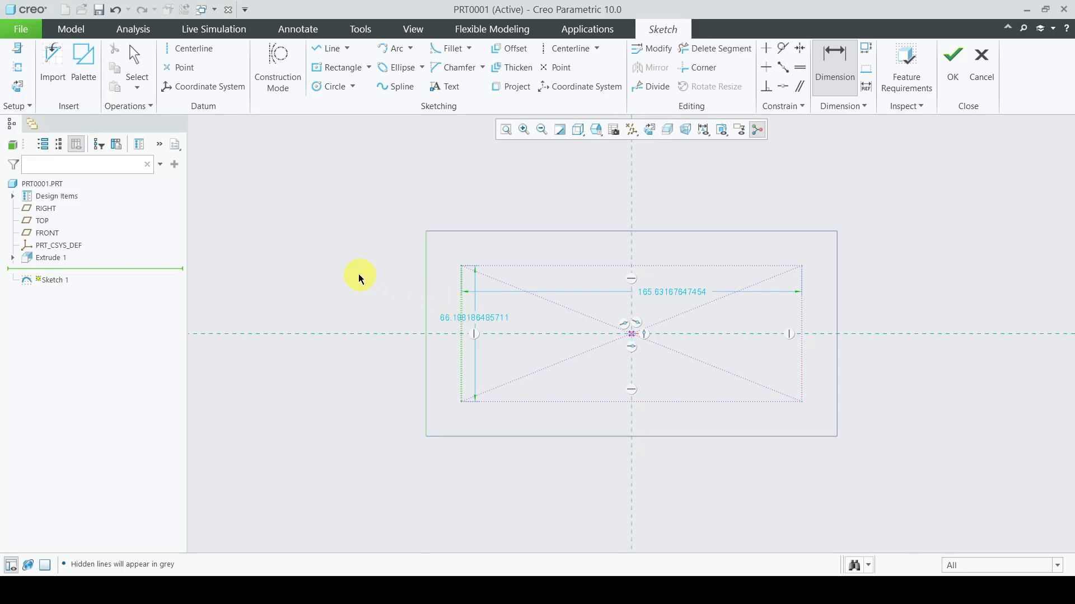
middle_click(343, 265)
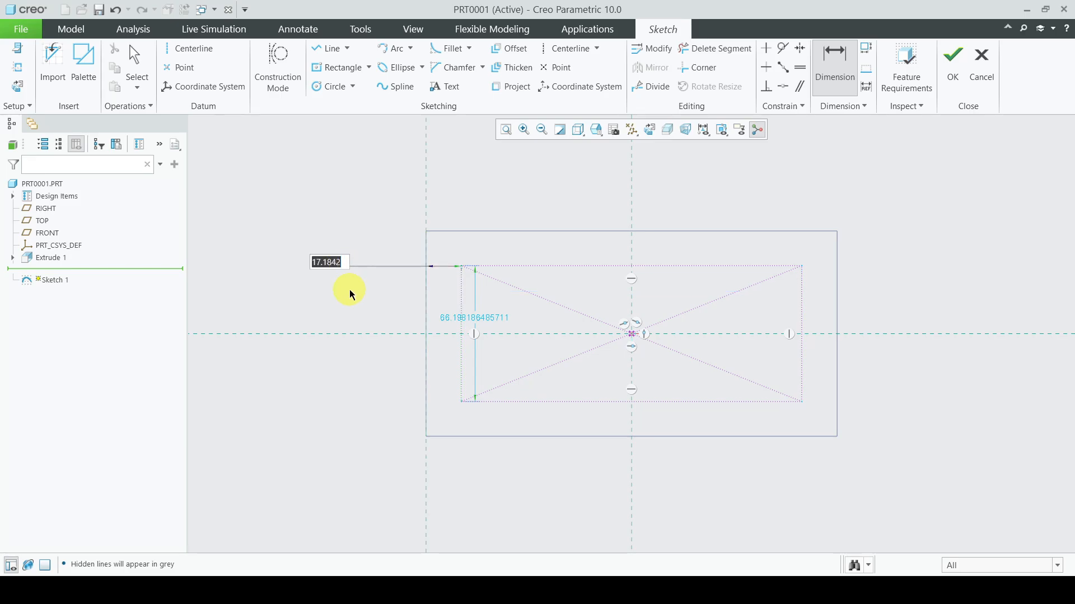
text(10)
key(Return)
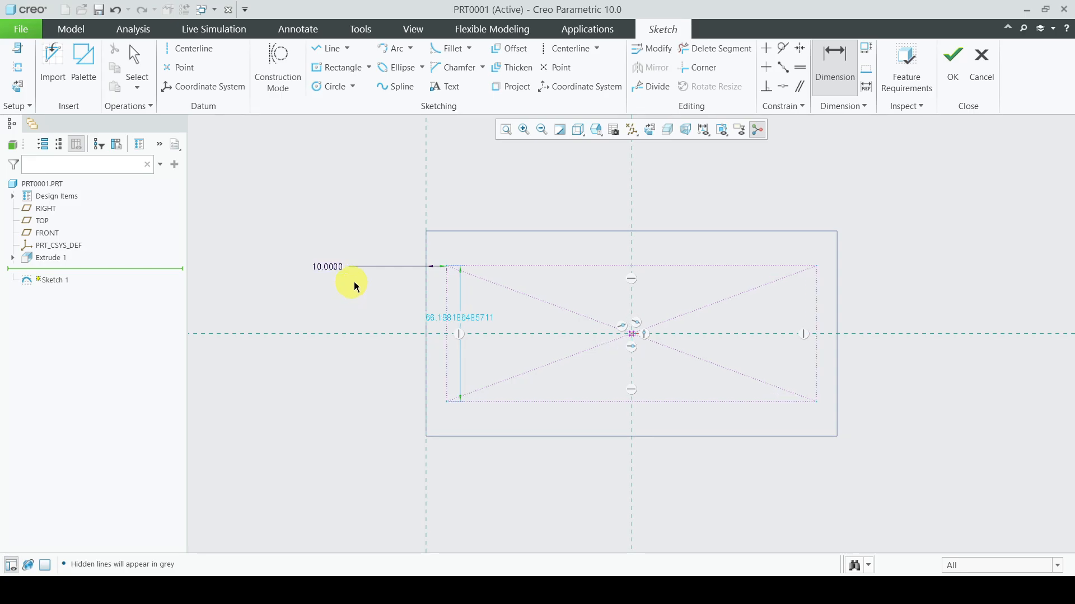
- Dimension the construction rectangle's top side 10 from the plate's top edge
click(520, 267)
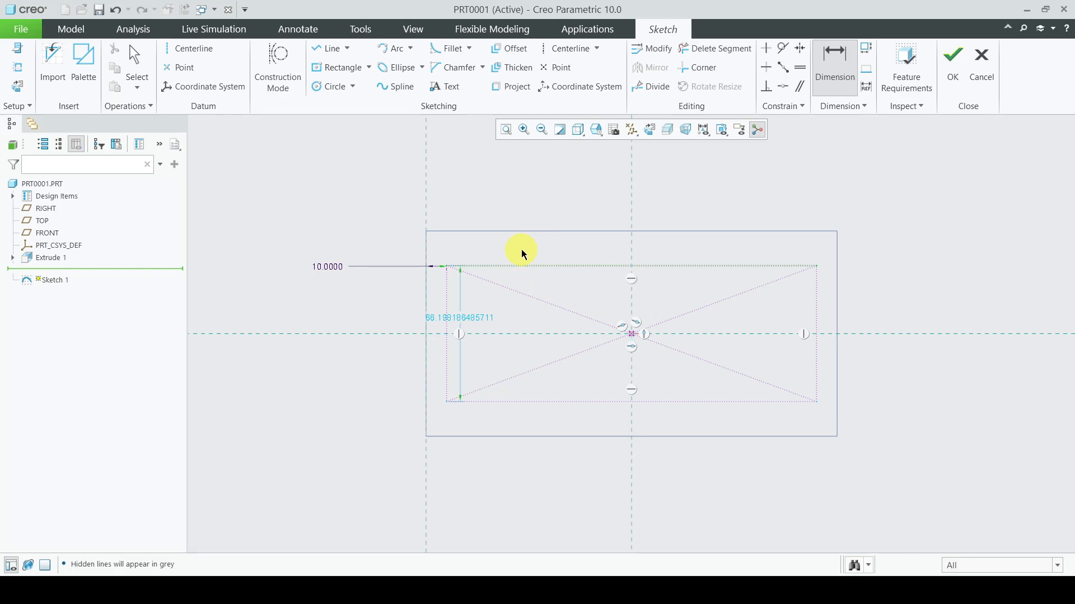
click(522, 231)
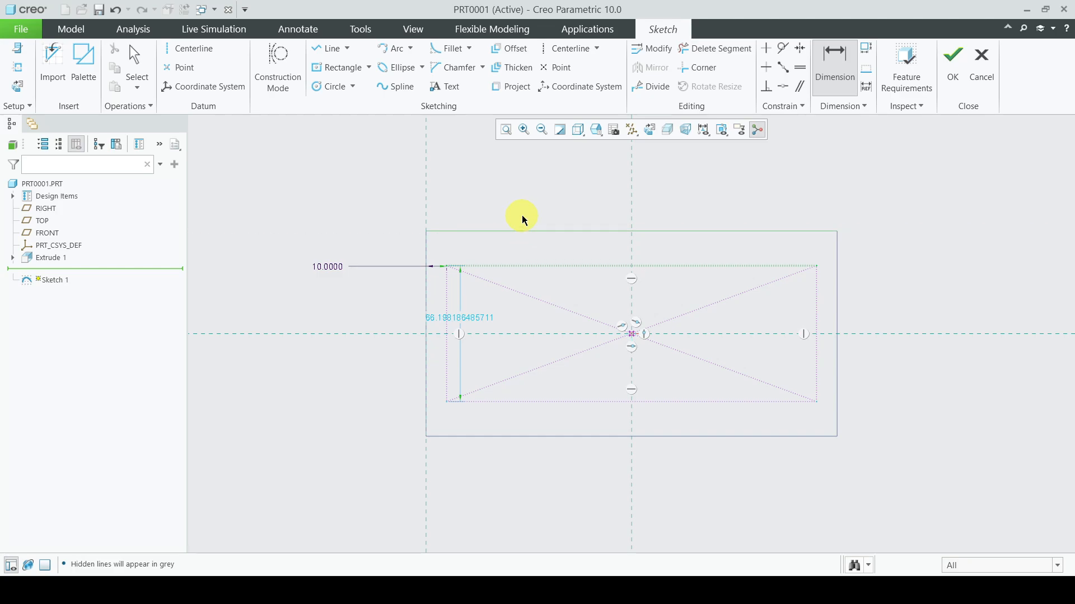
middle_click(518, 179)
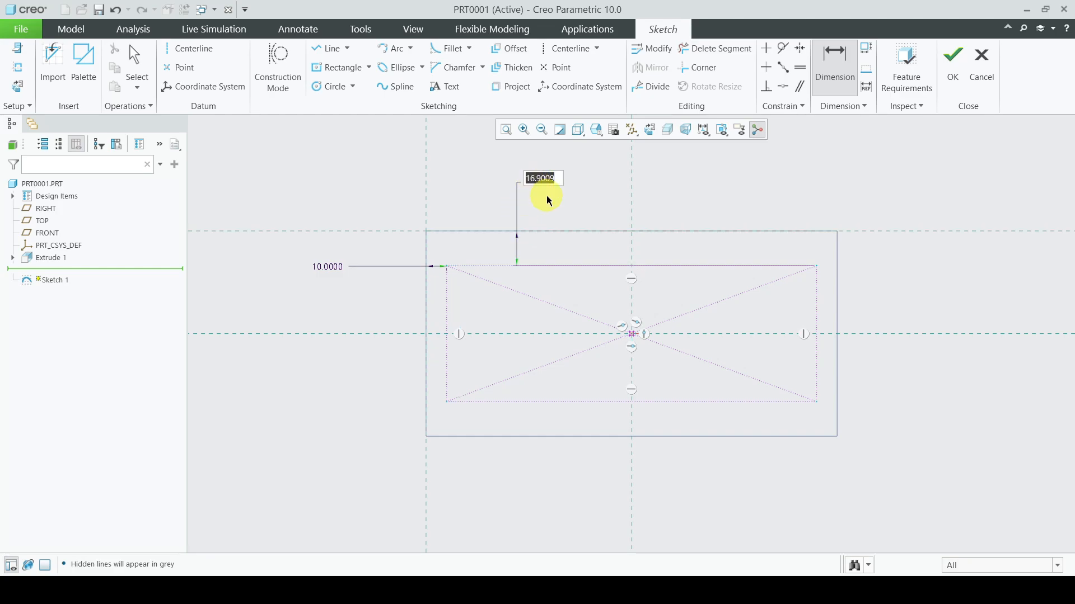
text(10)
key(Return)
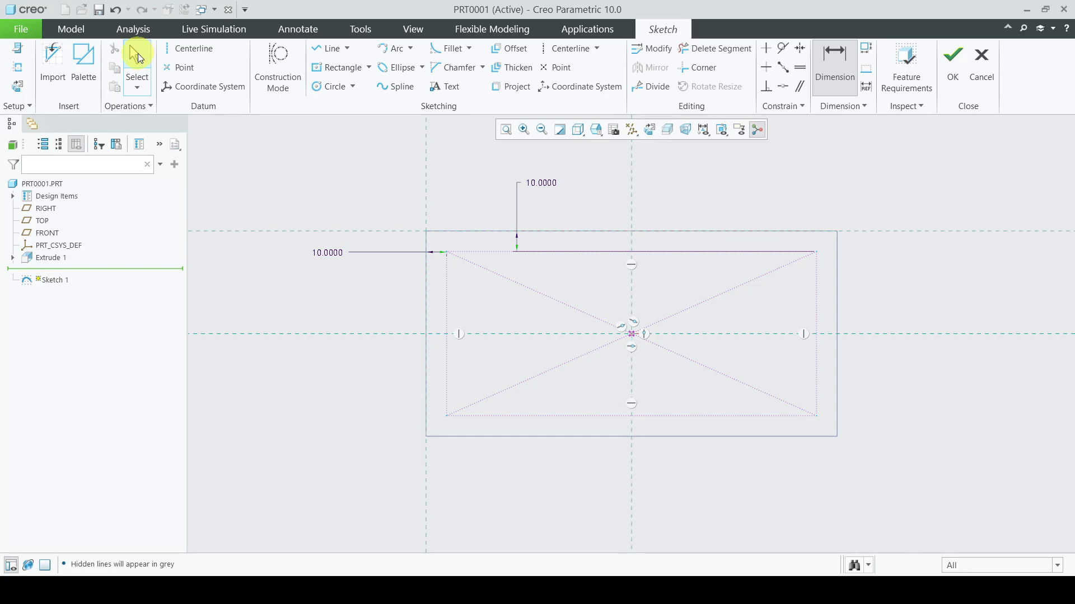
click(137, 56)
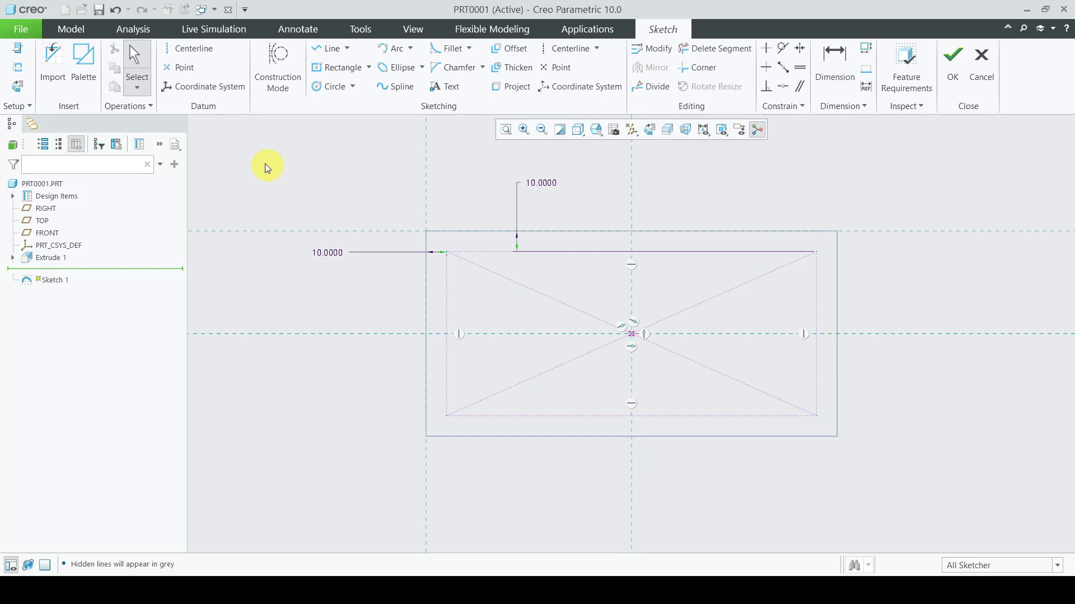
- Place datum points on all four corners of the construction rectangle and finish the sketch
click(186, 67)
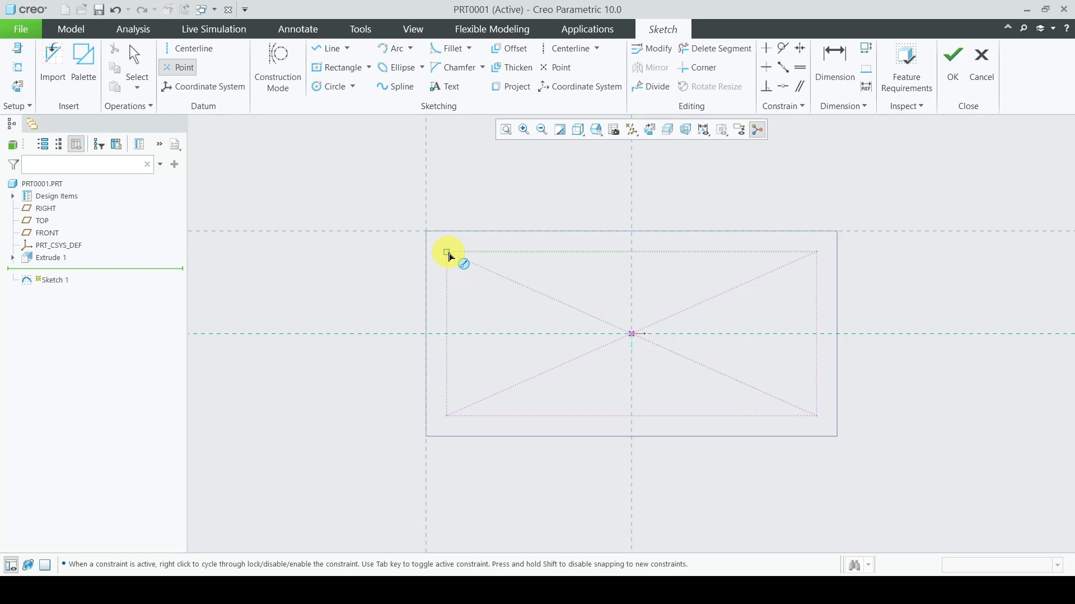
click(447, 252)
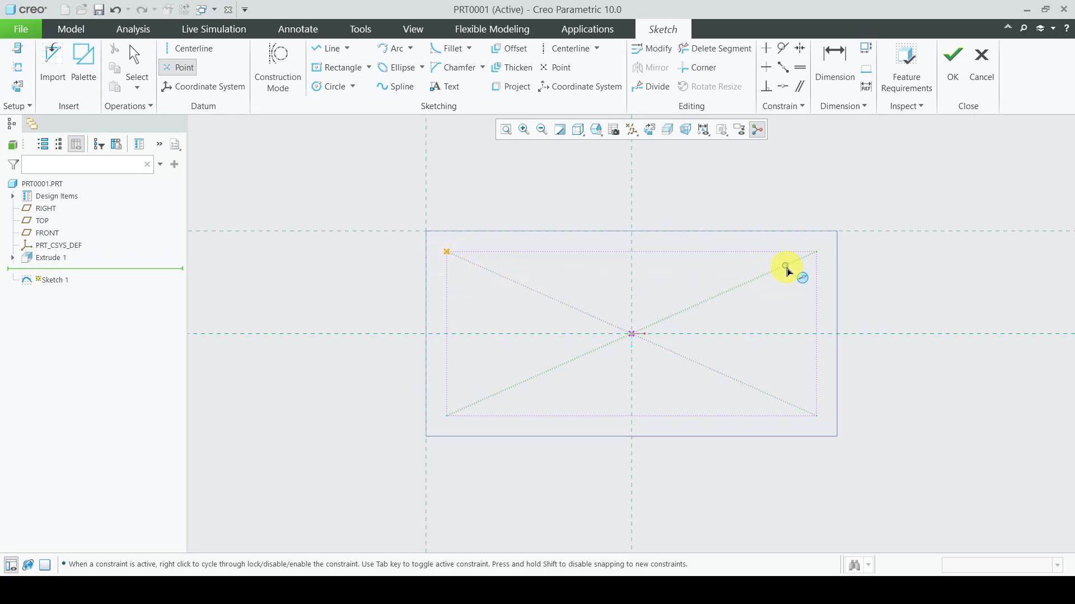
click(814, 257)
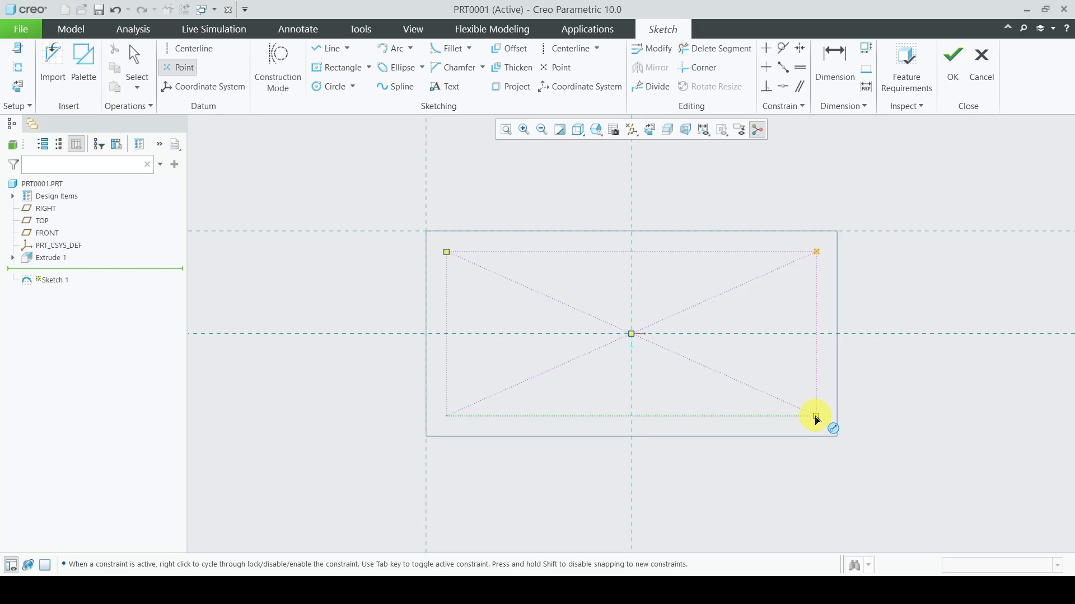
click(816, 417)
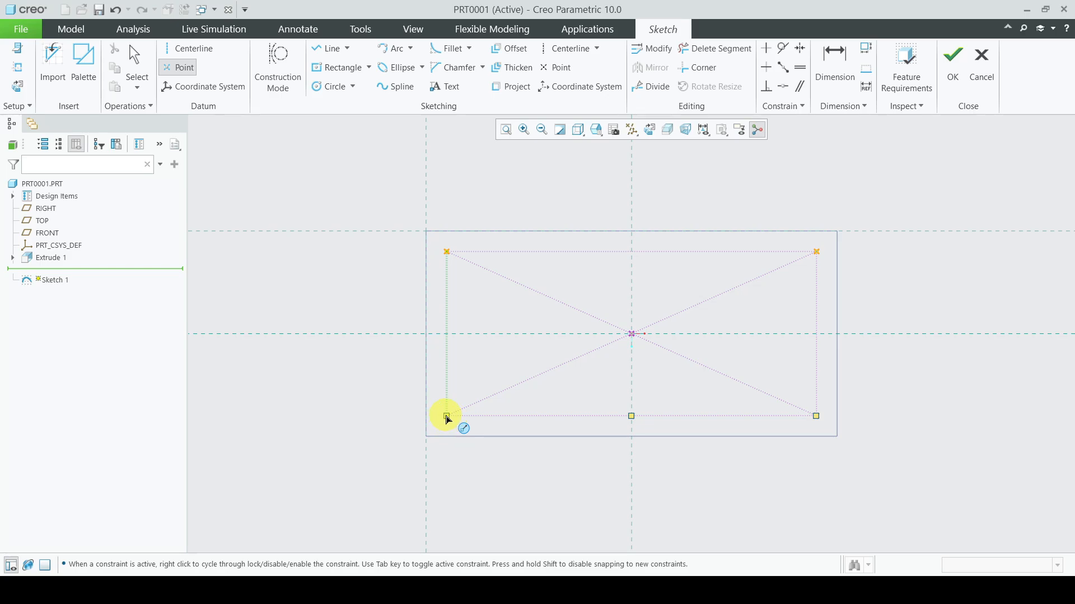
click(447, 417)
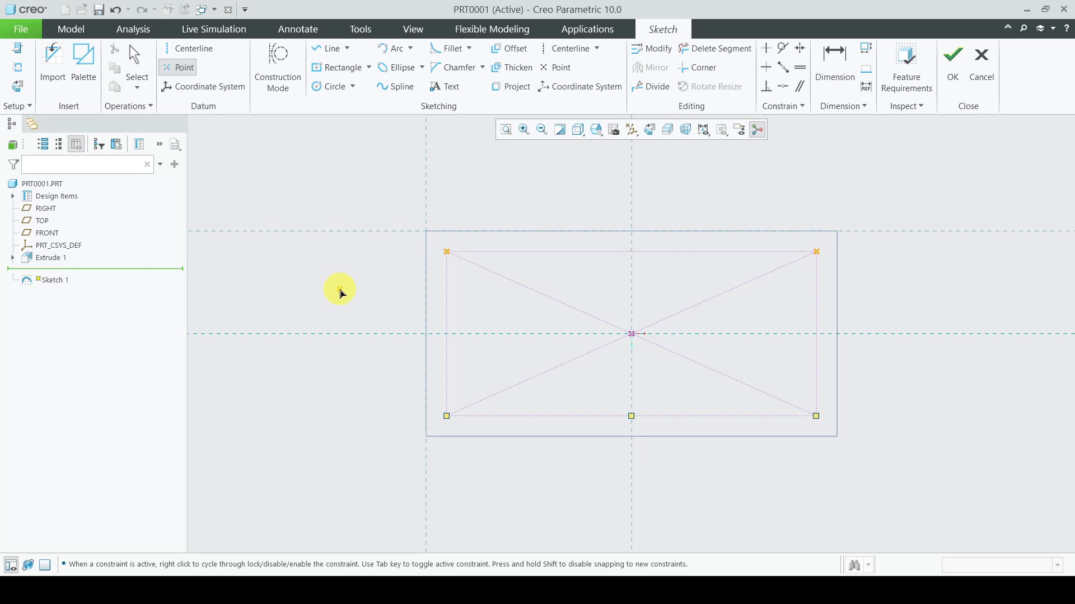
click(146, 59)
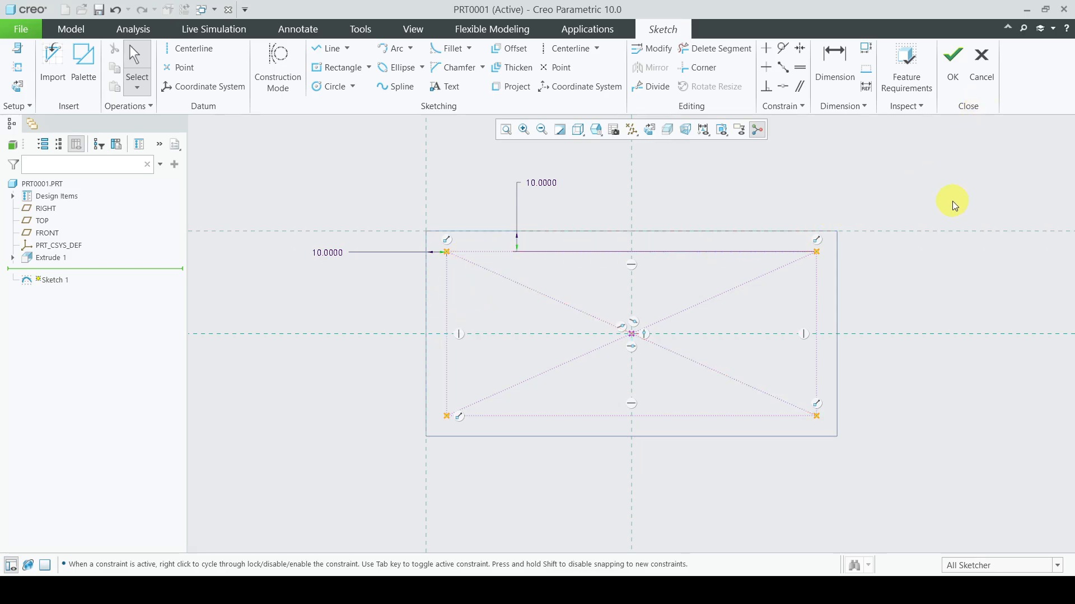
click(951, 75)
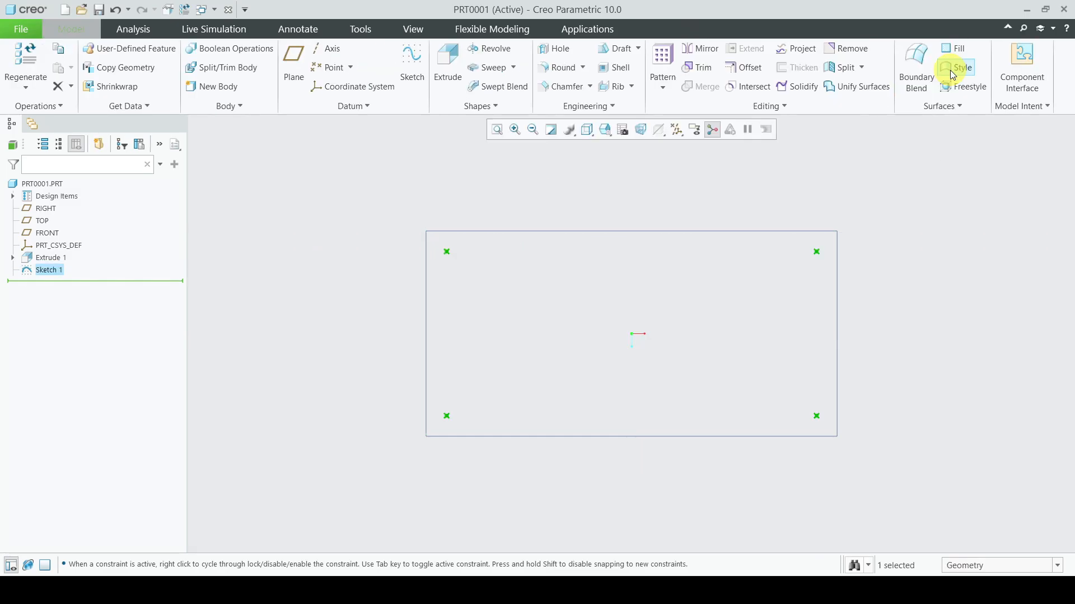
- Set the display to Shading With Edges and turn on the display of datum points
click(586, 132)
click(619, 159)
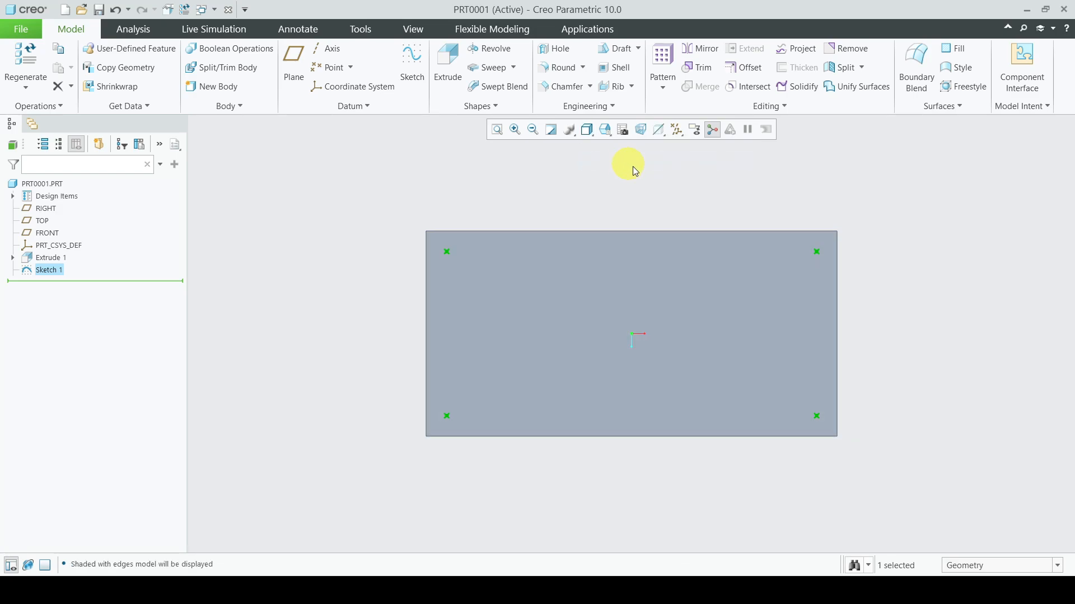
click(966, 344)
mouse_move(925, 365)
middle_down()
mouse_move(929, 311)
mouse_move(898, 318)
middle_up()
click(678, 130)
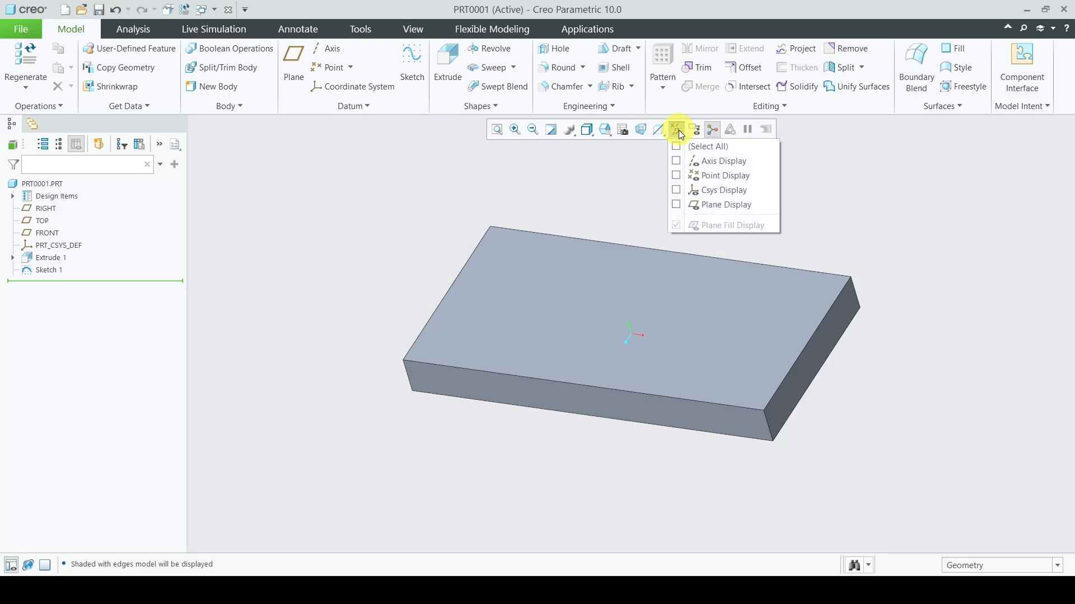
click(694, 177)
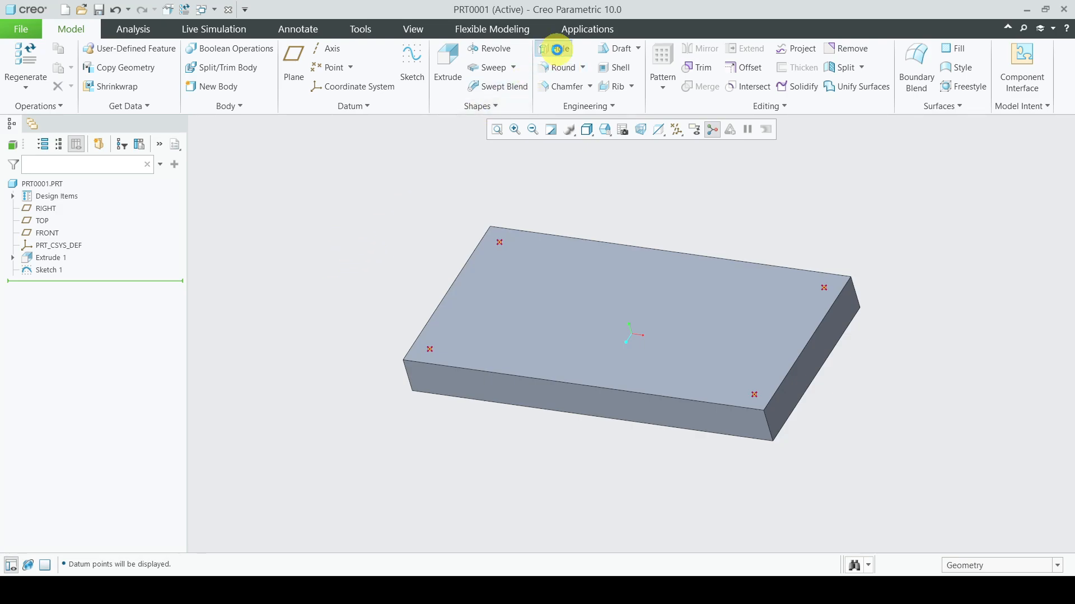
- Create a simple flat hole of diameter 8 on the datum point at the plate's upper-left corner, with depth Through All
click(556, 49)
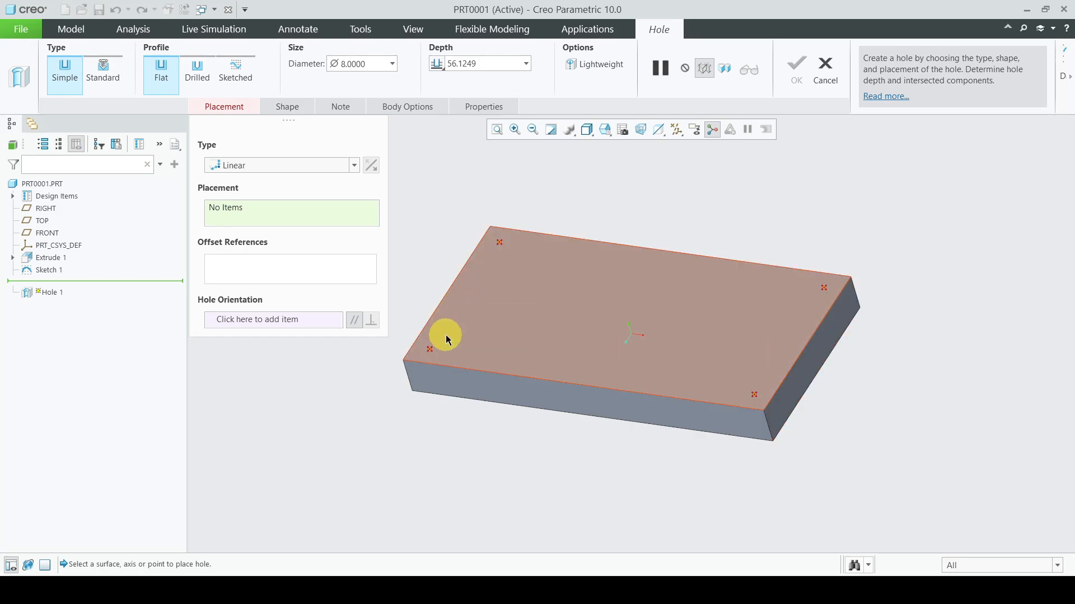
click(499, 247)
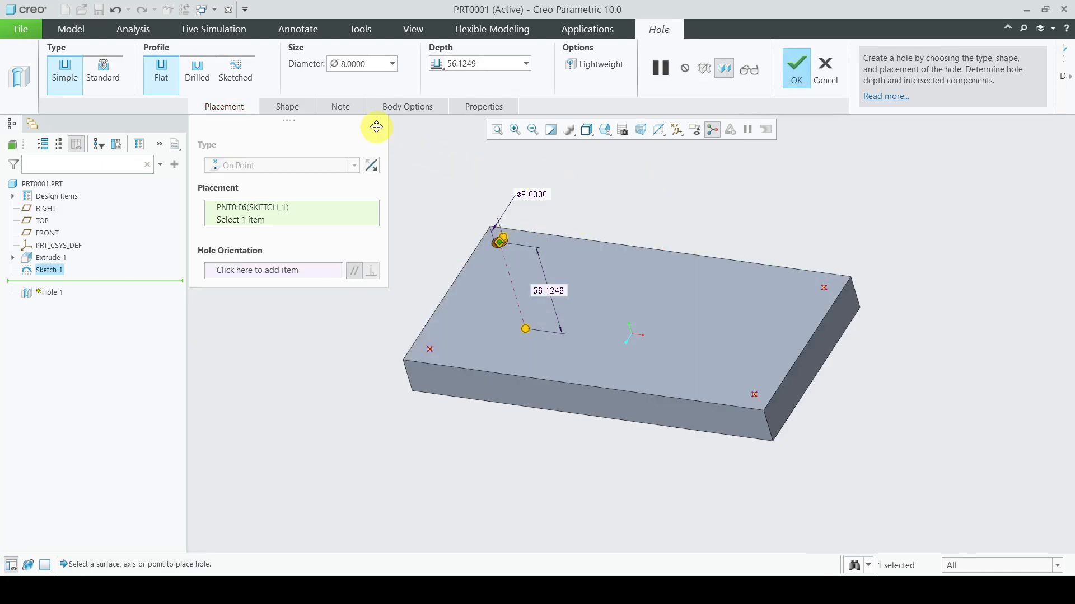
click(440, 65)
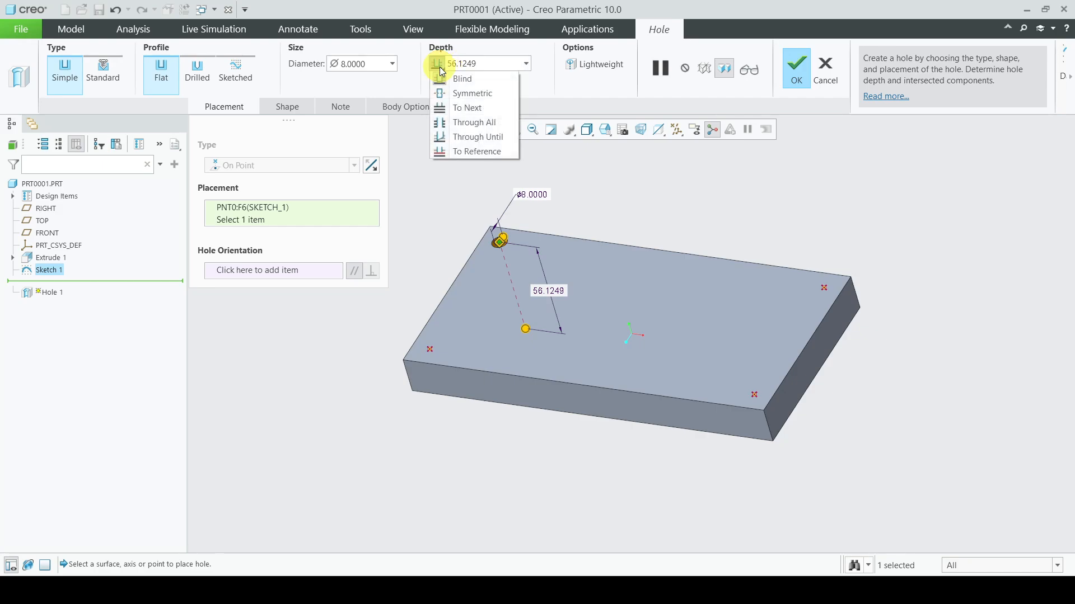
click(463, 122)
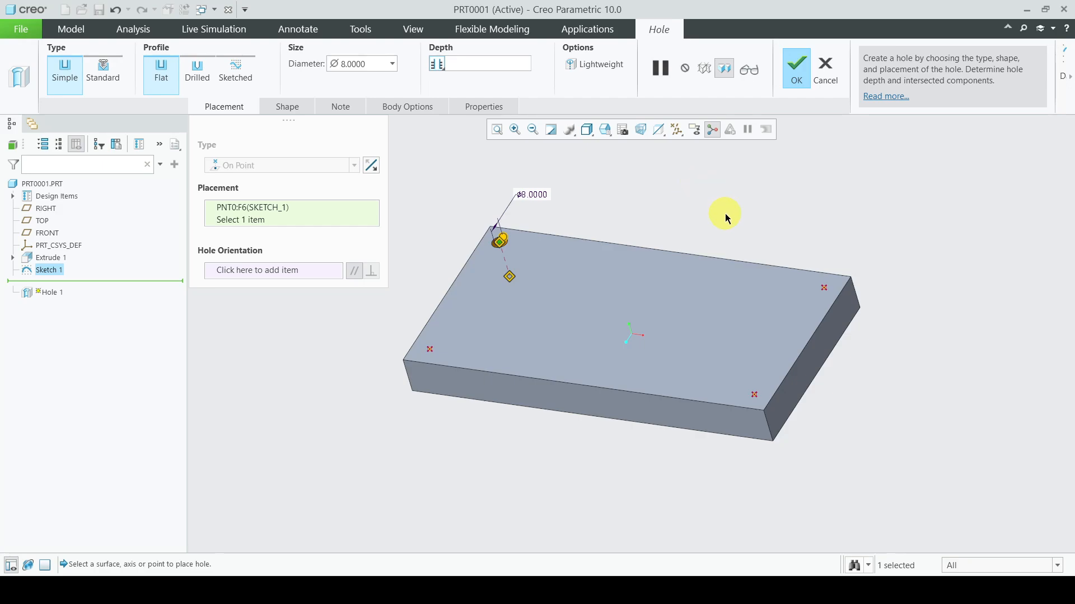
mouse_move(725, 219)
middle_down()
mouse_move(746, 242)
mouse_move(744, 257)
mouse_move(734, 220)
middle_up()
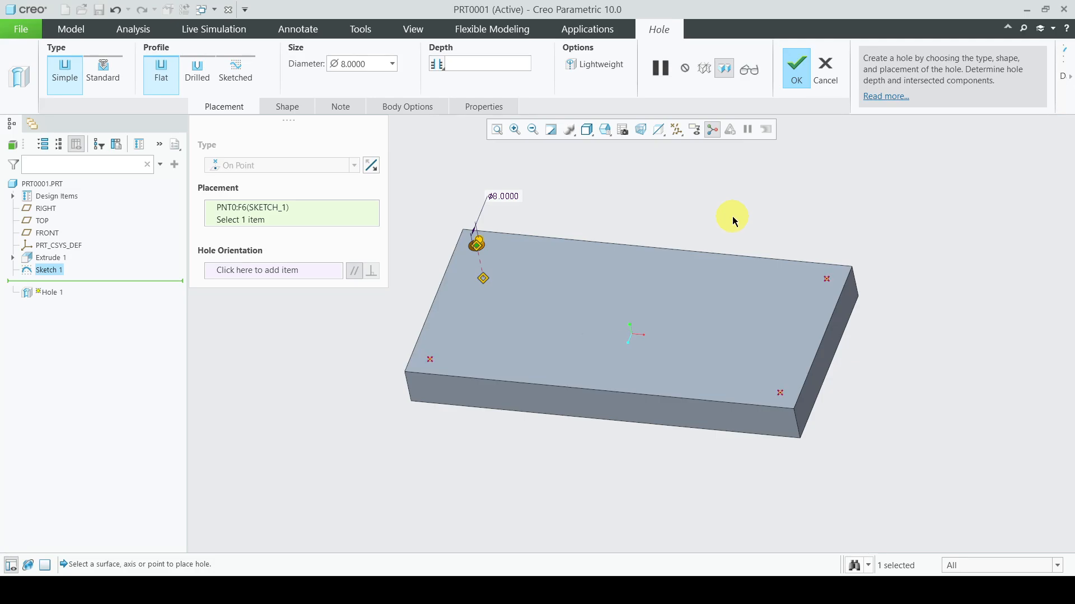
click(797, 72)
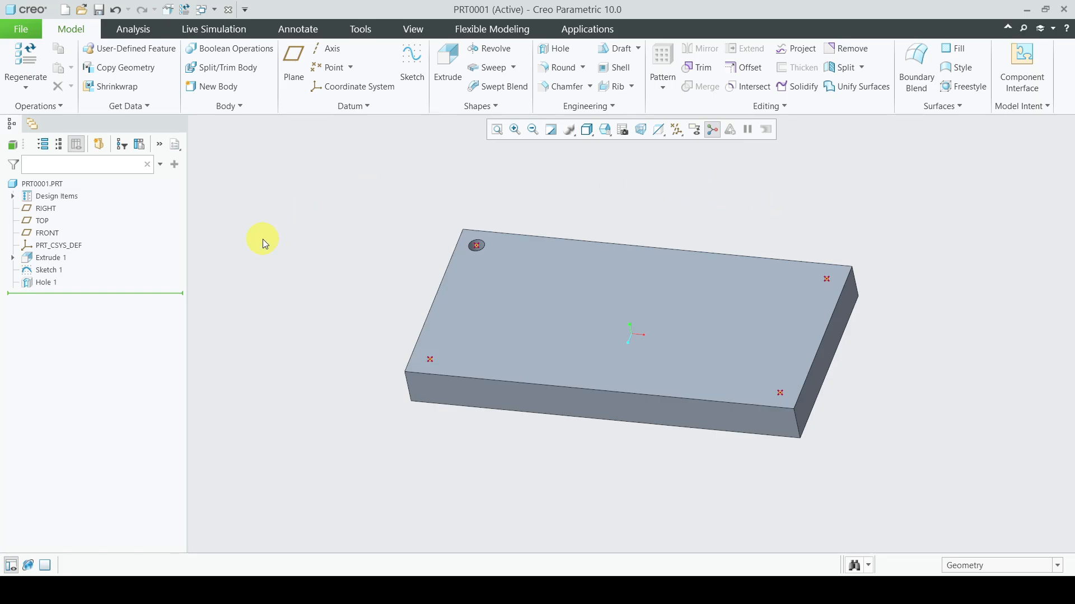
- Pattern the hole with a Point pattern that uses the points of Sketch 1 as its reference
click(43, 283)
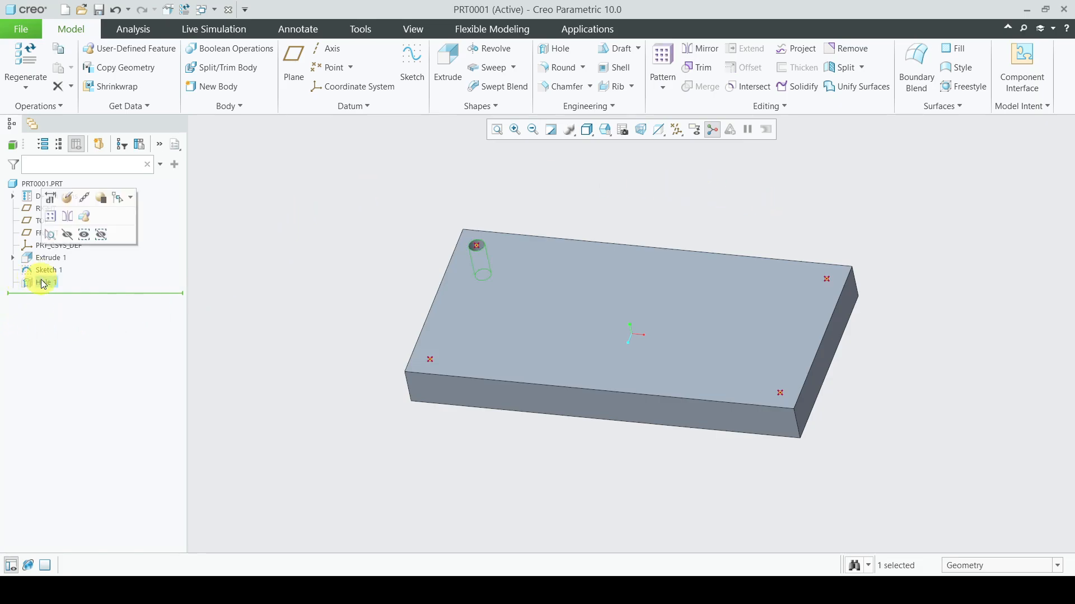
click(51, 217)
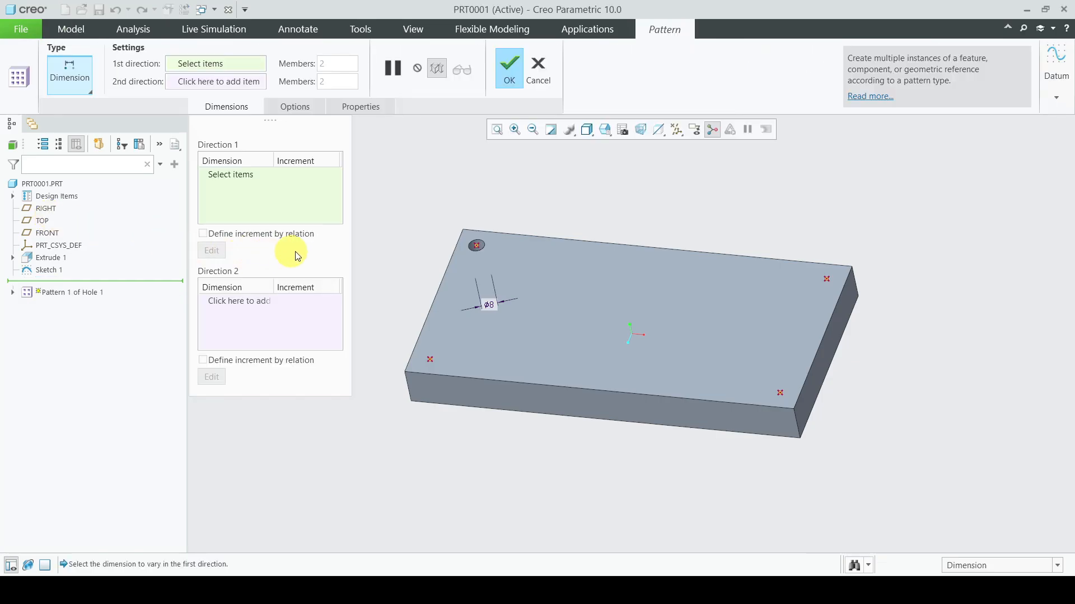
click(78, 93)
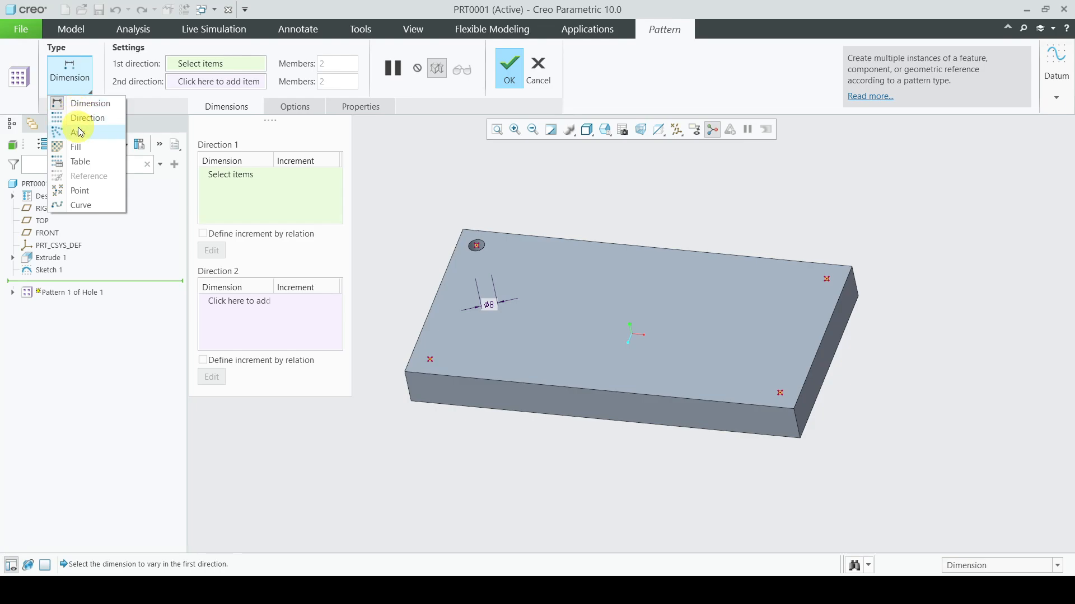
click(79, 191)
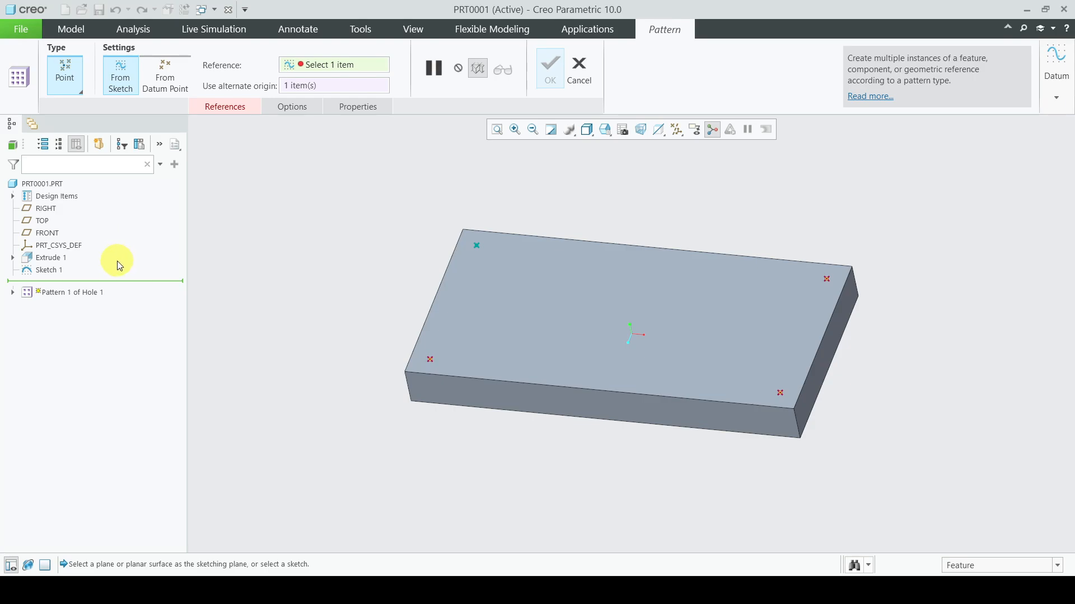
click(49, 270)
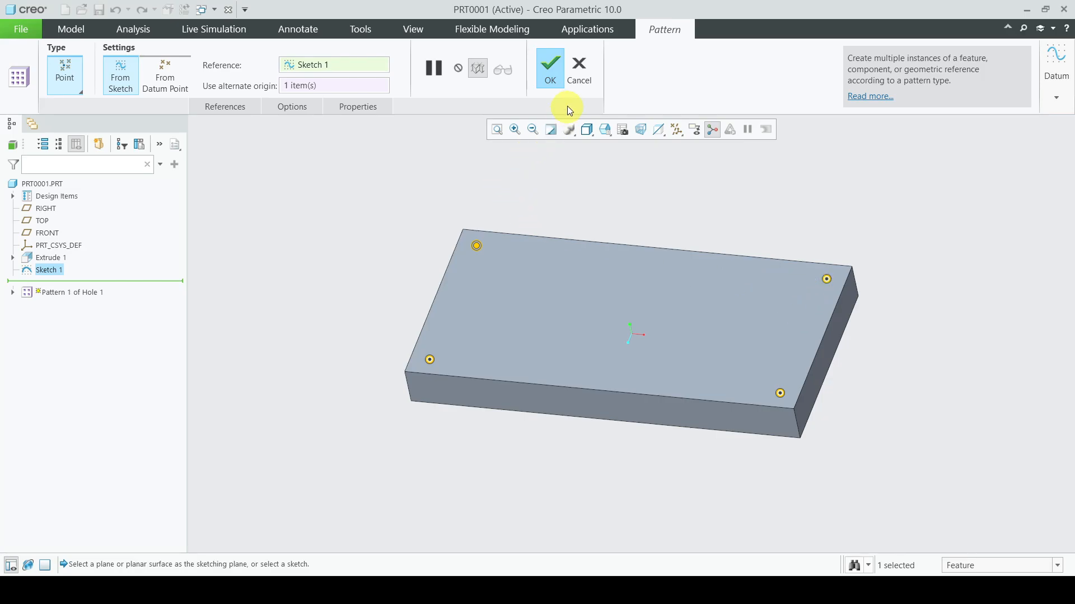
click(553, 72)
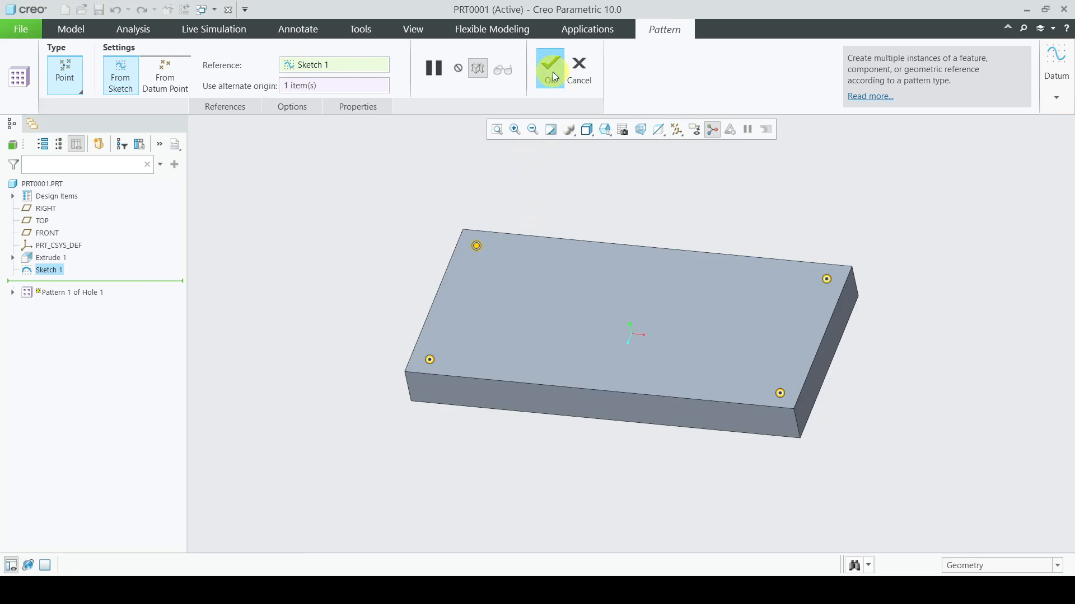
click(975, 263)
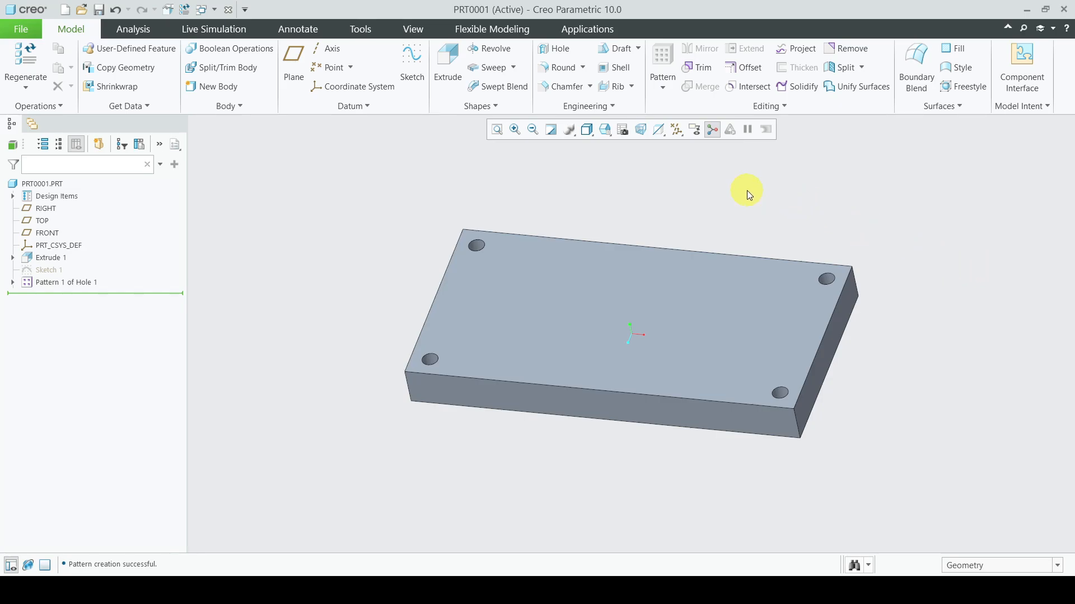
- Turn off the display of datum points
mouse_move(747, 191)
middle_down()
mouse_move(770, 223)
mouse_move(760, 233)
mouse_move(746, 217)
mouse_move(751, 237)
mouse_move(755, 211)
mouse_move(755, 250)
mouse_move(744, 198)
middle_up()
click(679, 131)
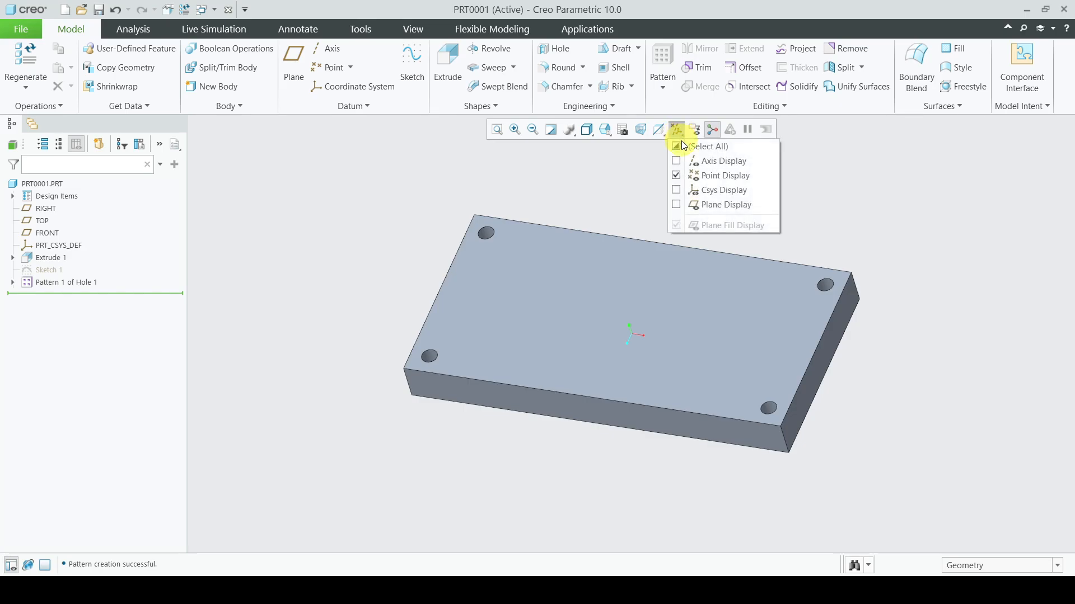
click(686, 178)
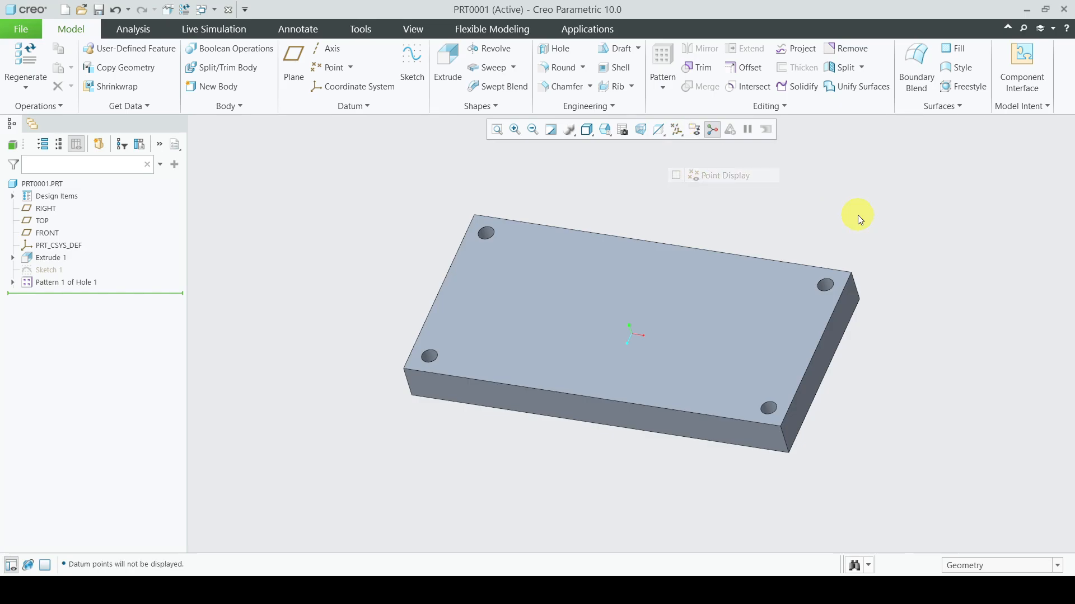
scroll(568, 365, up, 1)
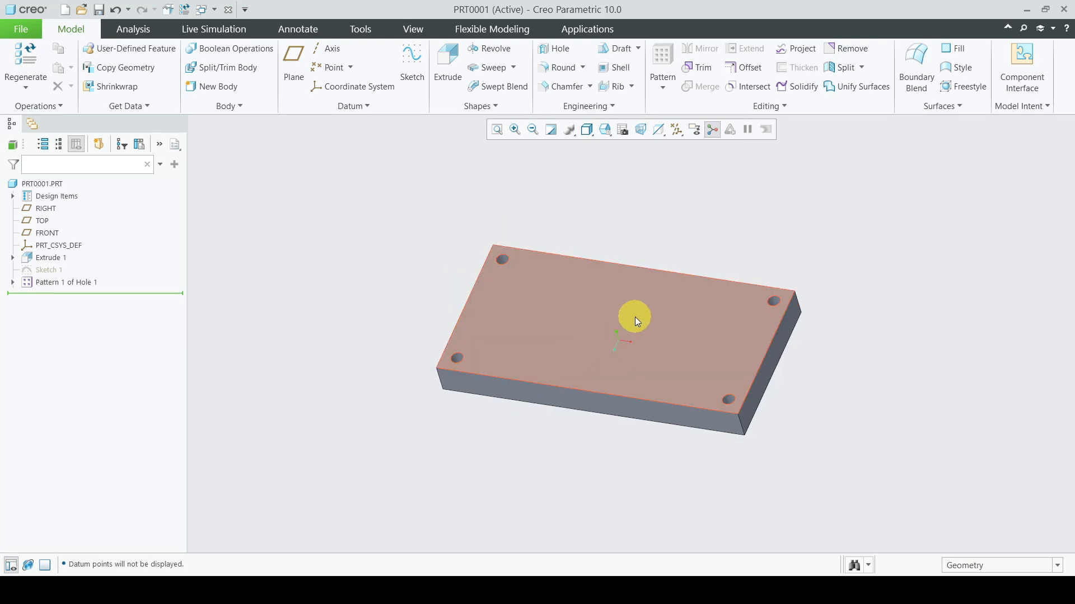
scroll(636, 317, down, 1)
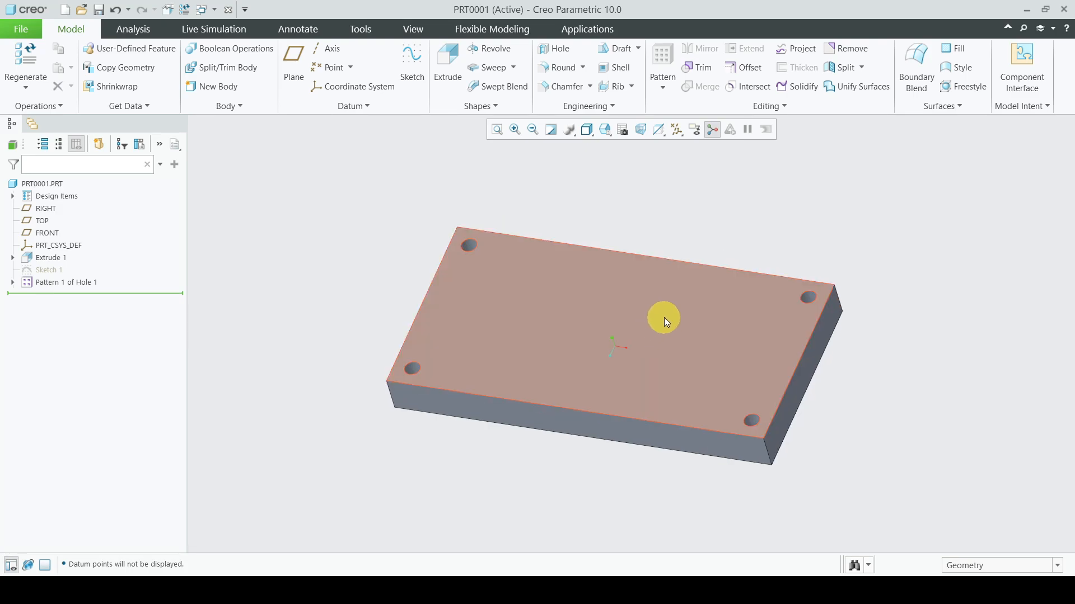
mouse_move(664, 315)
middle_down()
mouse_move(681, 350)
mouse_move(668, 306)
middle_up()
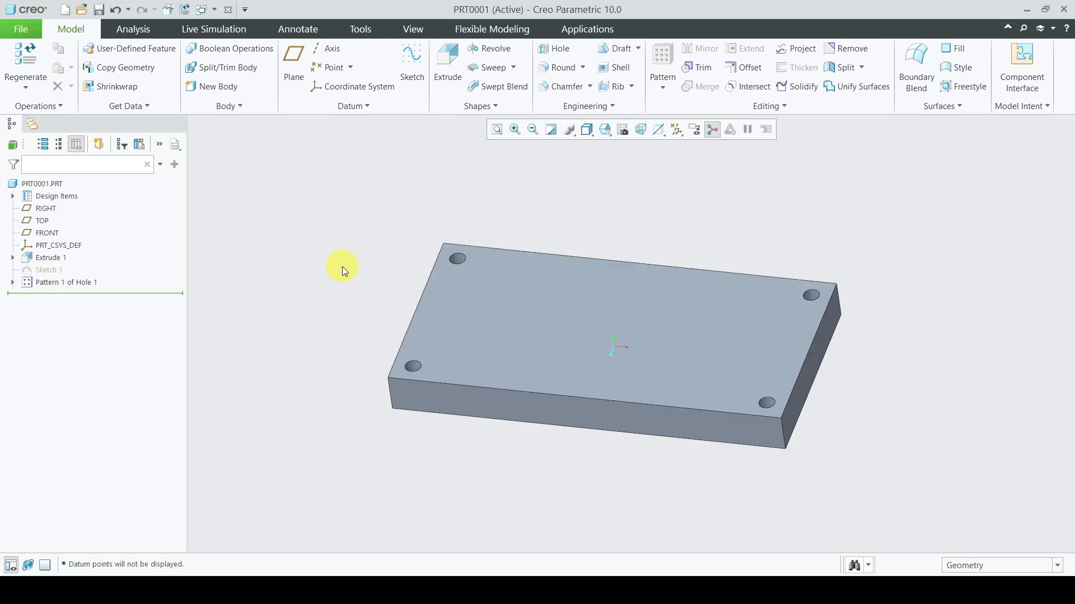
- Edit the dimensions of the plate's extrusion and set its length to 250
click(49, 271)
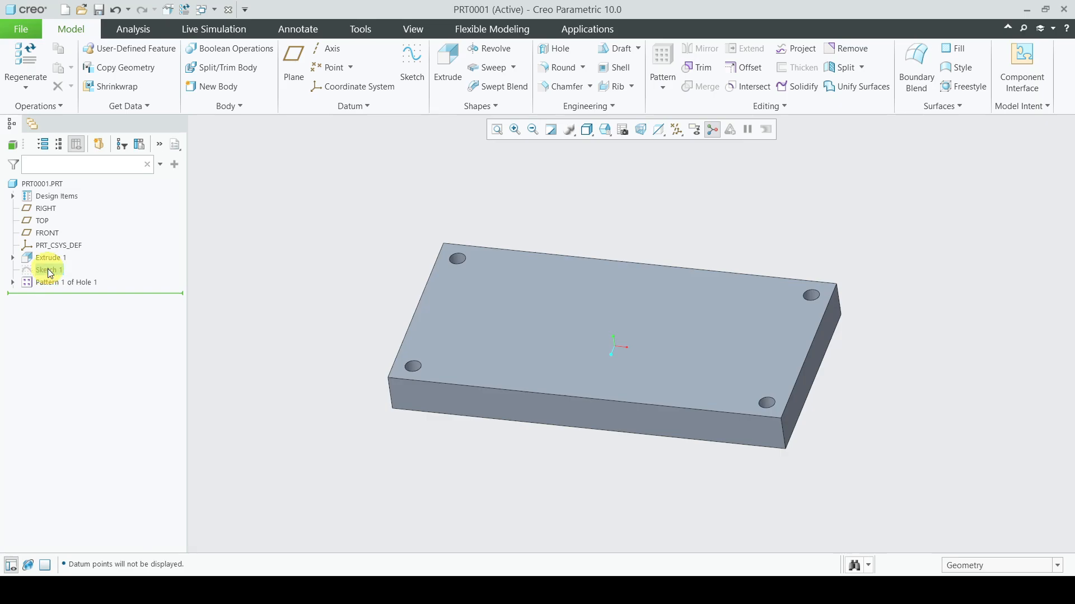
click(51, 257)
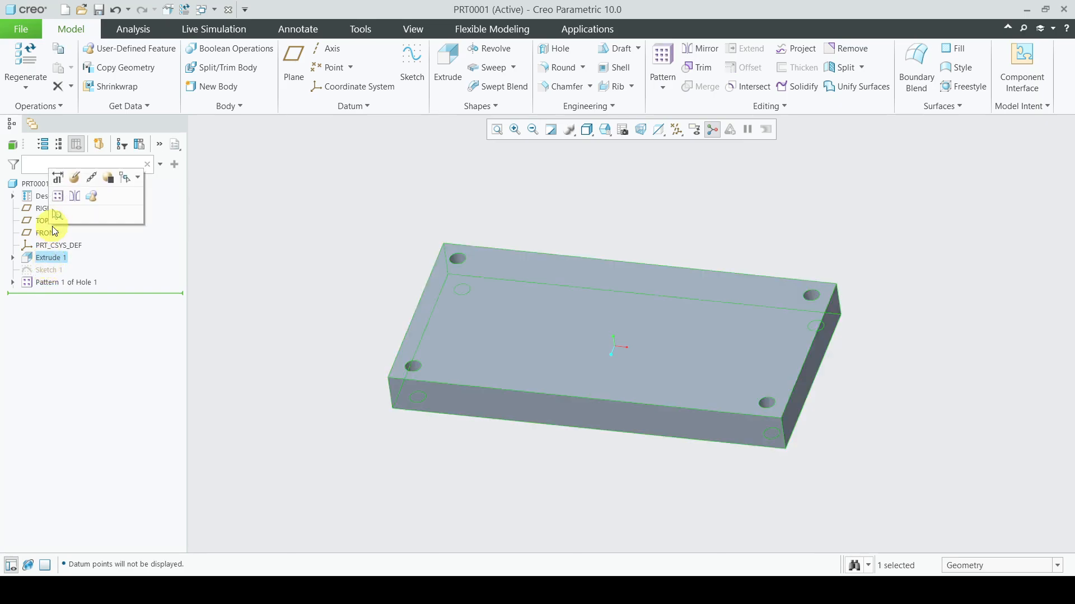
click(56, 181)
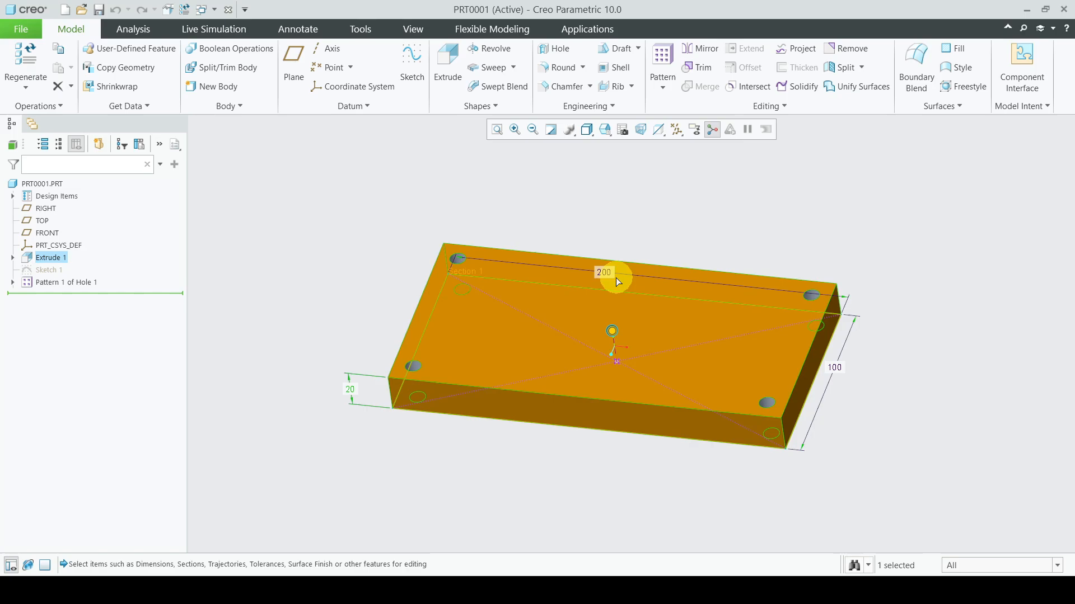
double_click(605, 272)
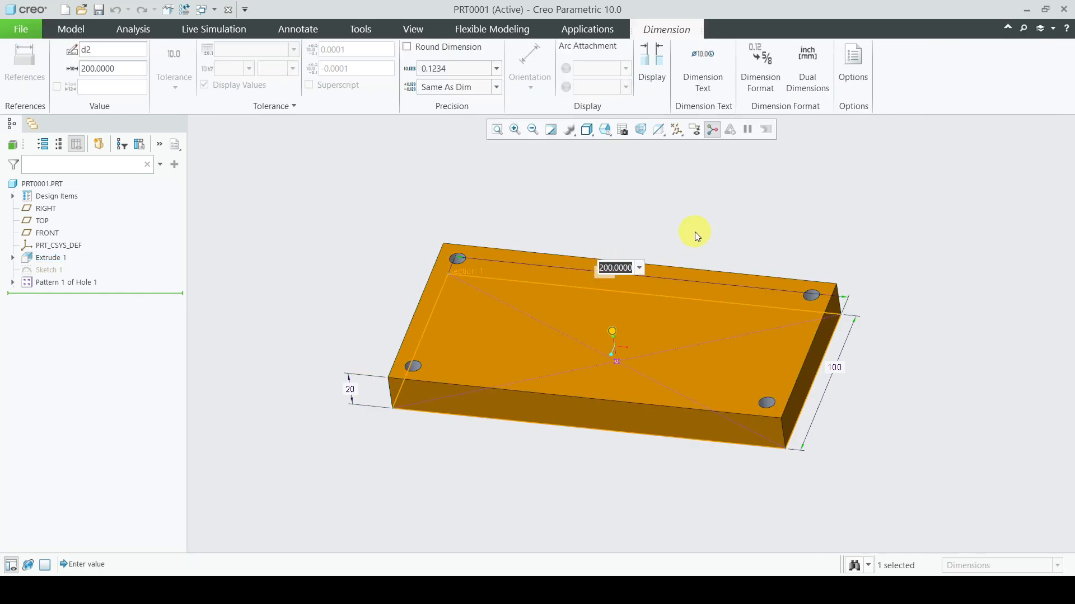
text(250)
key(Return)
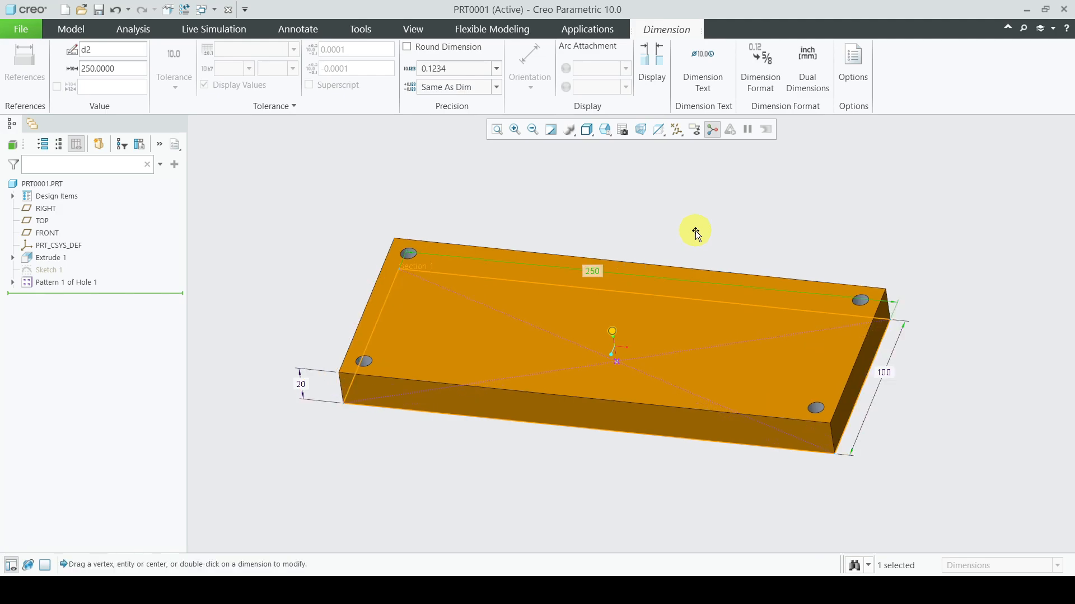
- Set the plate's width to 150 and finish editing the extrusion's dimensions
double_click(888, 372)
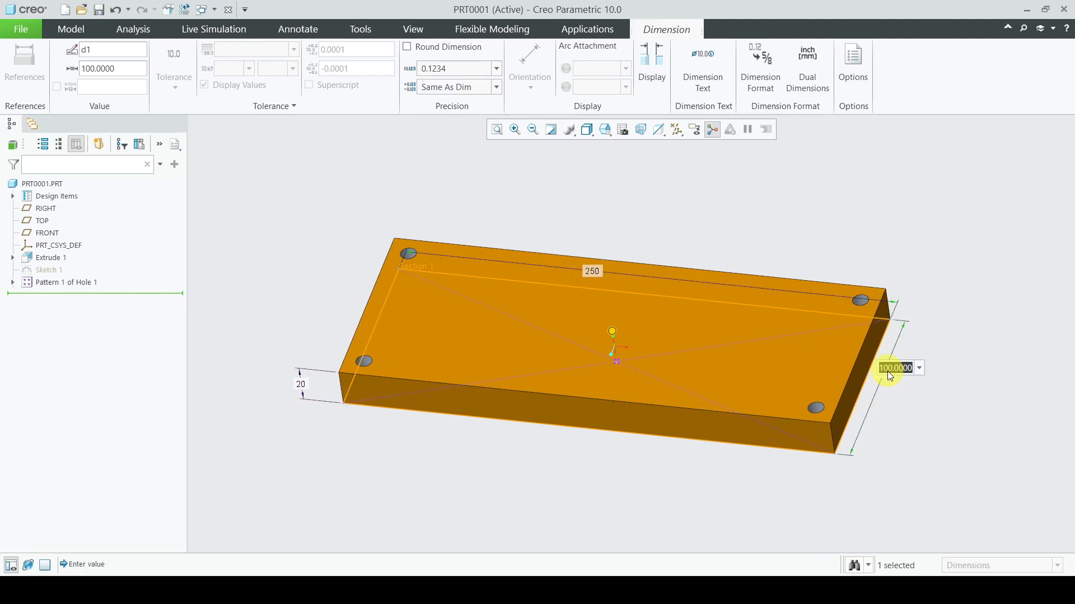
text(150)
key(Return)
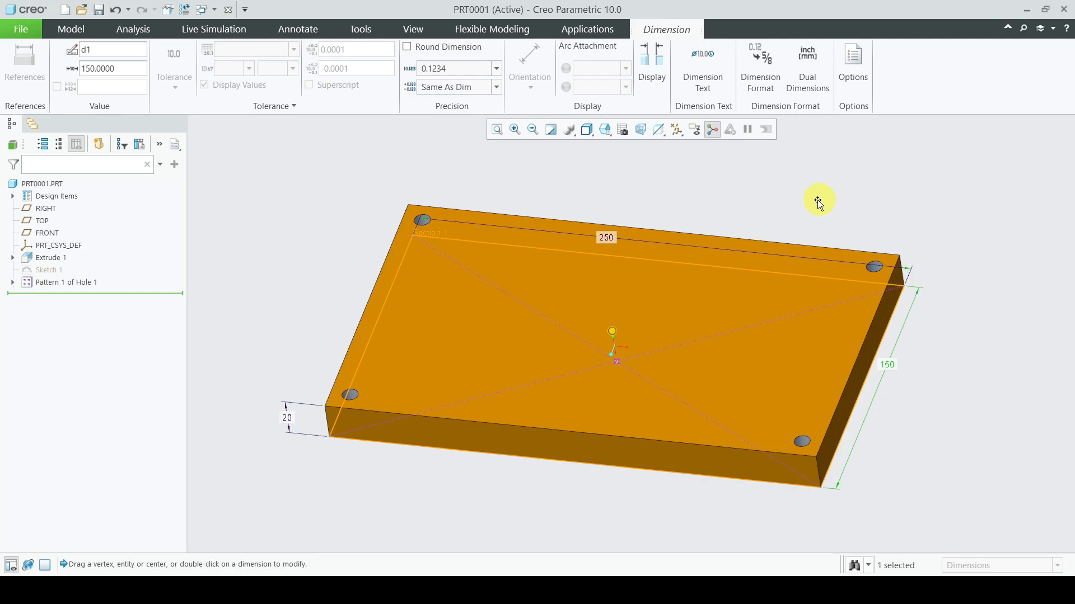
click(798, 200)
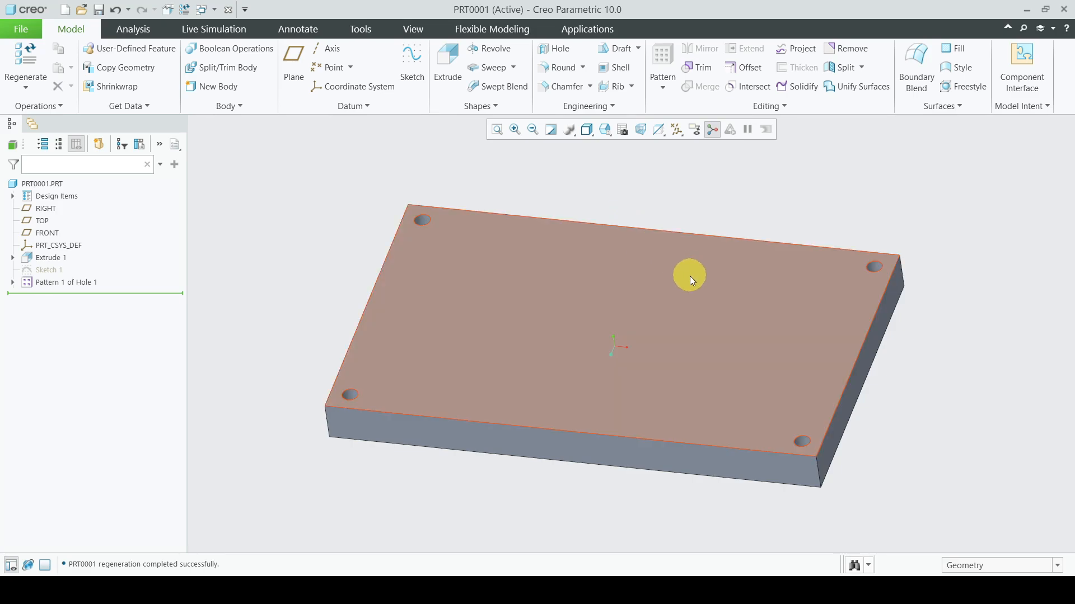
mouse_move(687, 276)
middle_down()
mouse_move(683, 307)
mouse_move(685, 278)
middle_up()
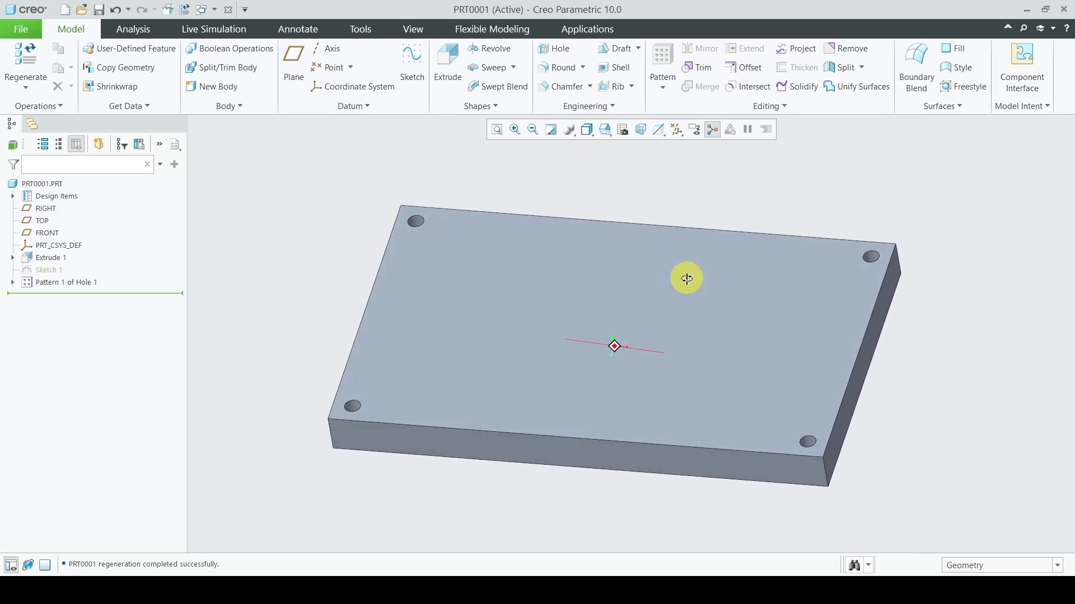
- Reopen Sketch 1 to examine its corner points and their offset dimensions from the plate edges, and close the sketch
click(49, 273)
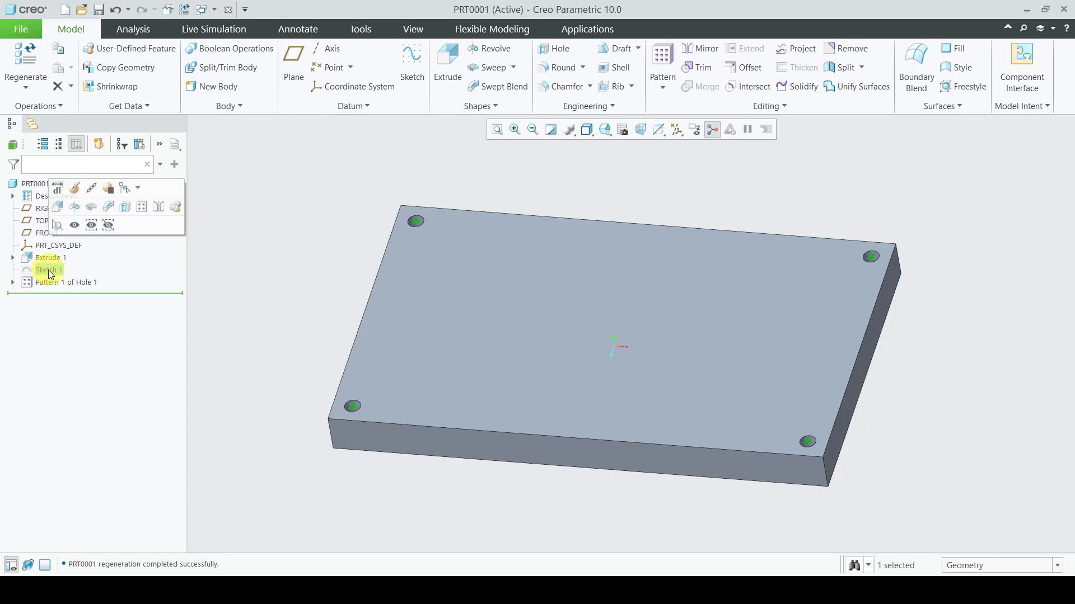
click(74, 189)
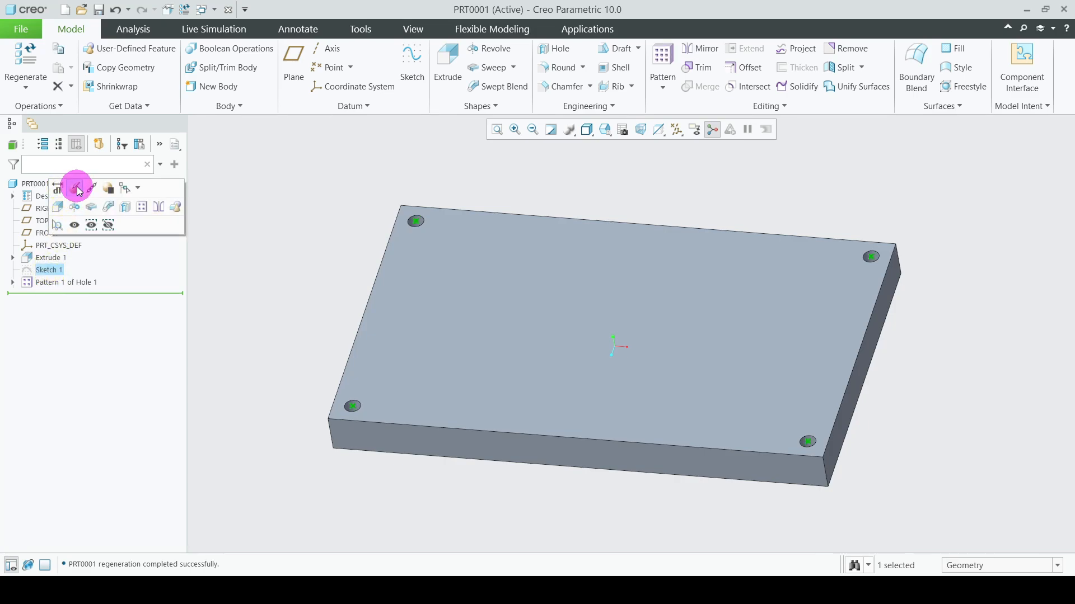
mouse_move(580, 293)
middle_down()
mouse_move(586, 314)
mouse_move(595, 290)
mouse_move(595, 322)
middle_up()
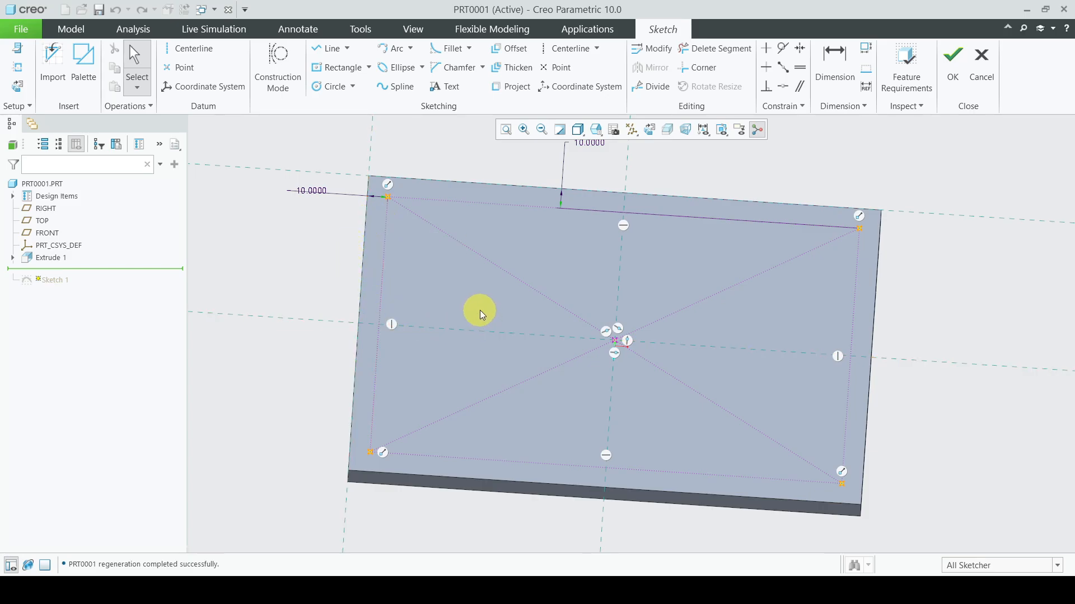
mouse_move(480, 312)
middle_down()
mouse_move(468, 289)
mouse_move(492, 278)
middle_up()
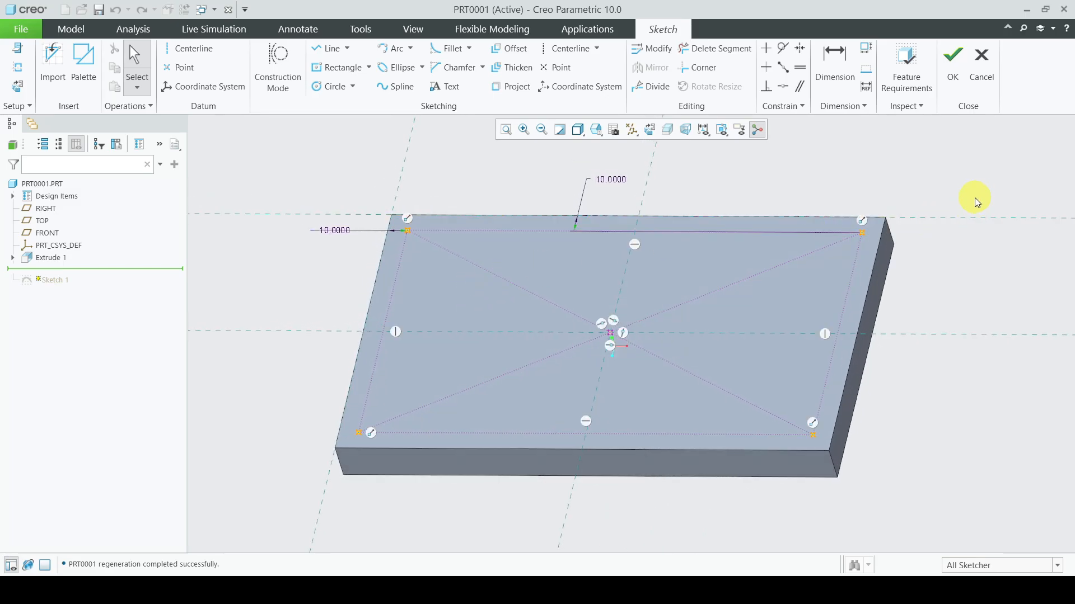
click(956, 79)
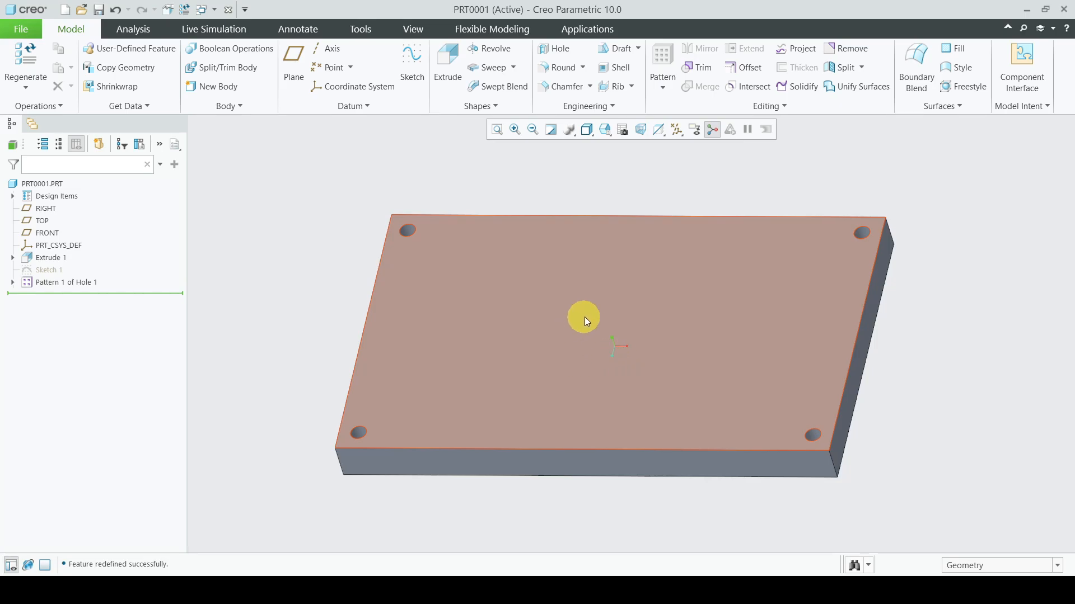
mouse_move(584, 318)
middle_down()
mouse_move(595, 298)
mouse_move(578, 336)
mouse_move(577, 315)
mouse_move(588, 307)
mouse_move(583, 353)
mouse_move(581, 307)
middle_up()
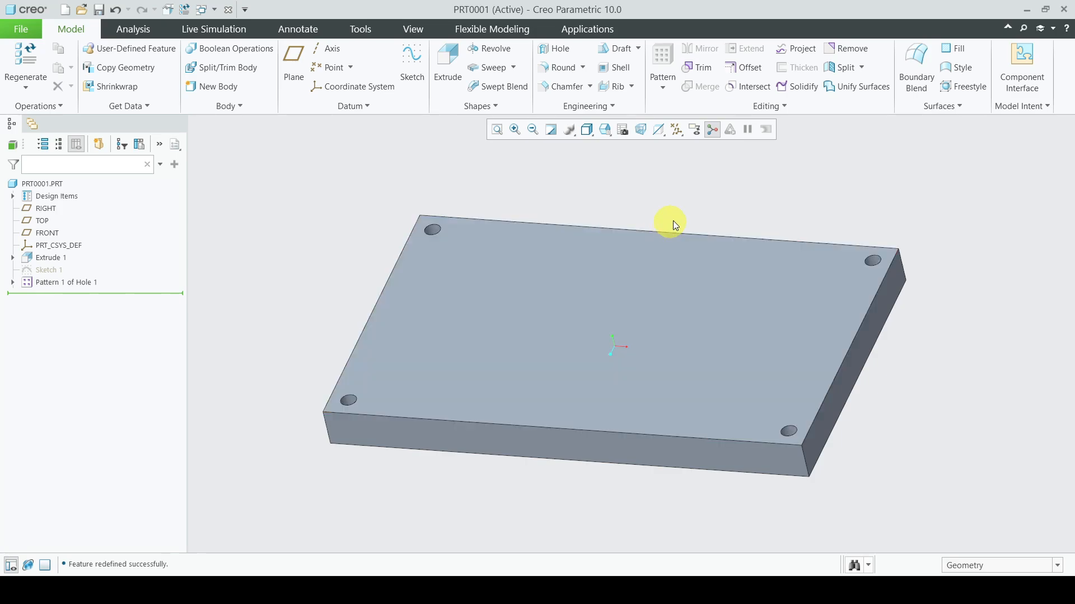